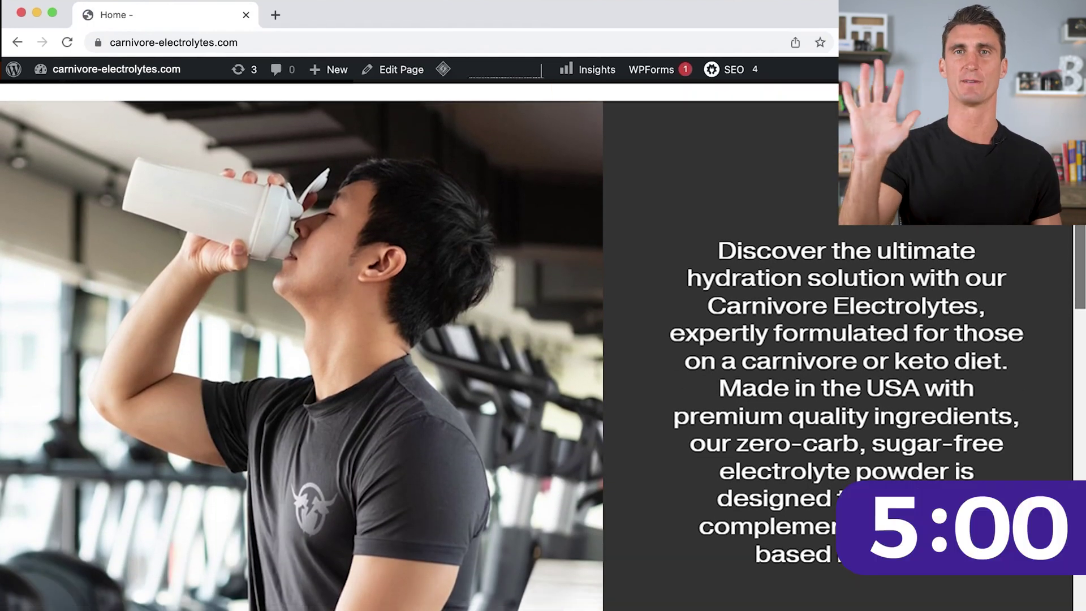
Step: Scroll down and back up the Carnivore Electrolytes homepage to review it
scroll(419, 347, down, 3)
scroll(419, 346, down, 3)
scroll(419, 346, up, 10)
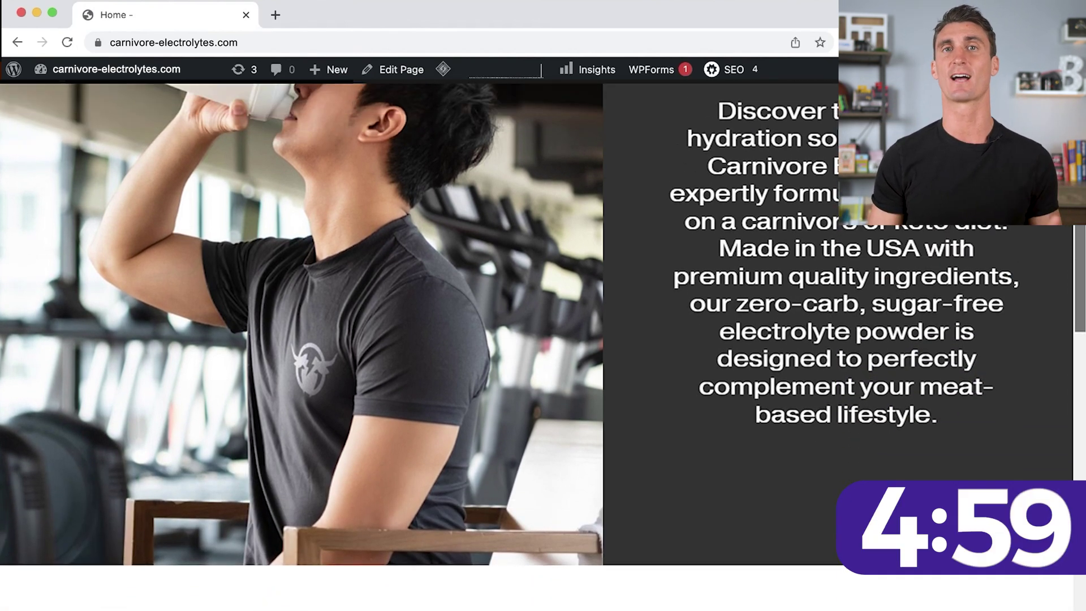
scroll(418, 346, up, 5)
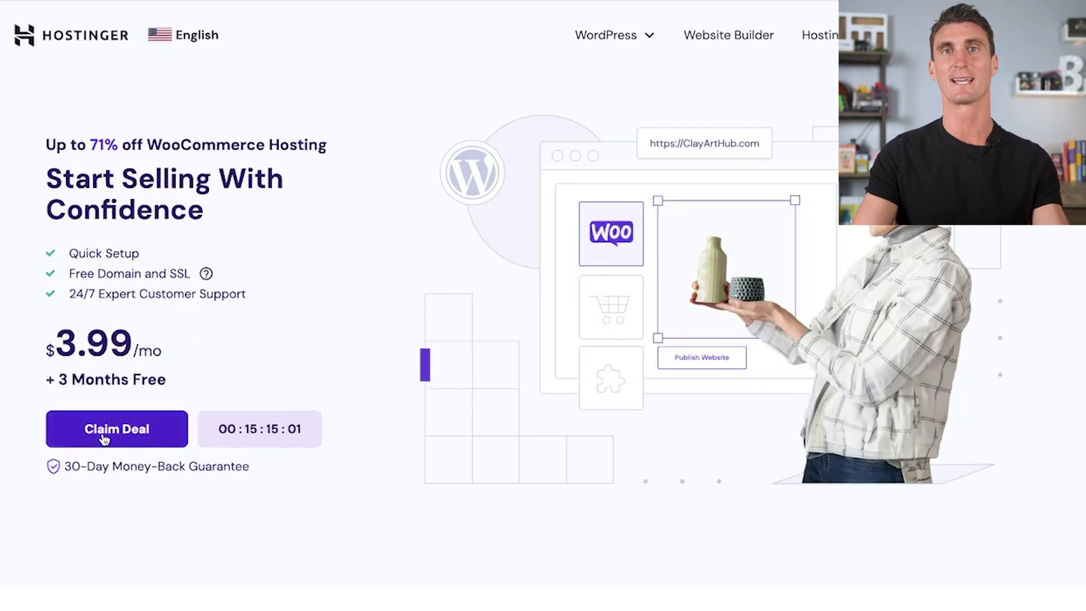
Step: Add the Cloud Startup managed WooCommerce plan to the cart
click(104, 430)
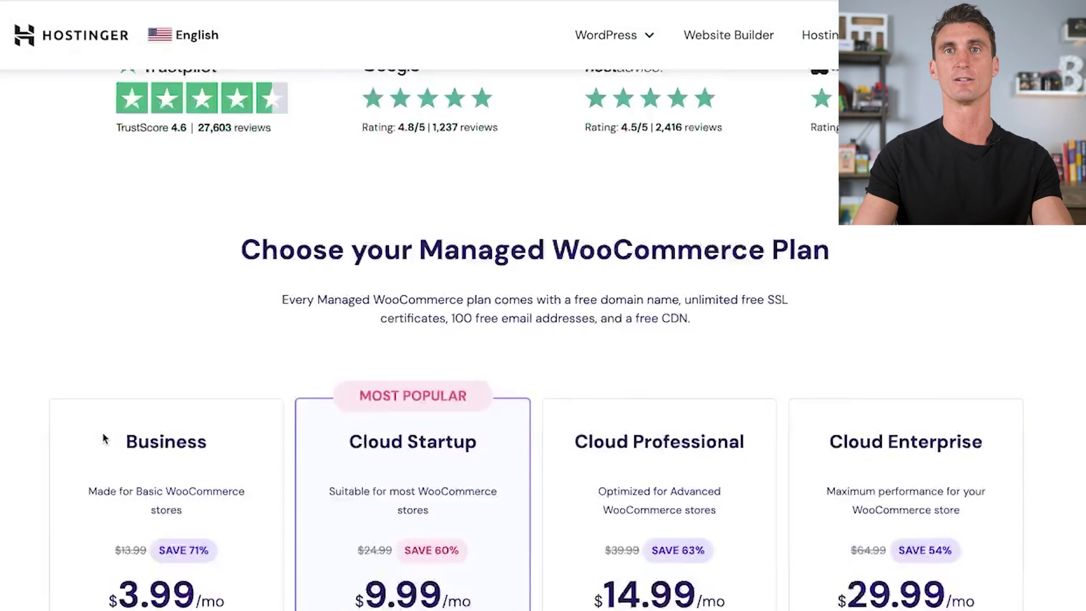
click(413, 476)
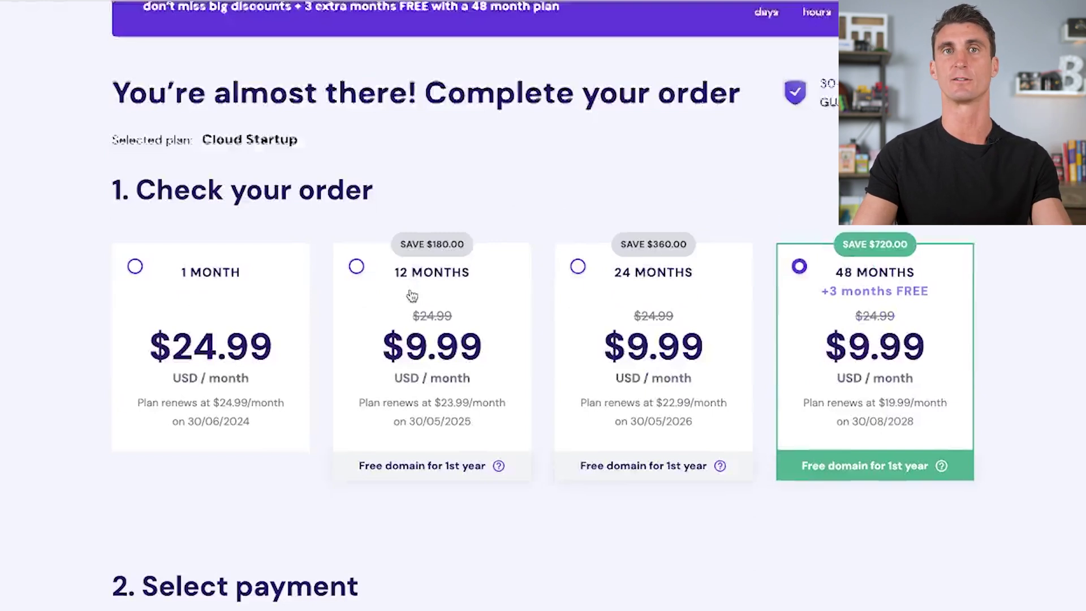
Step: Apply the coupon code TRAVIS to the order
scroll(412, 295, down, 2)
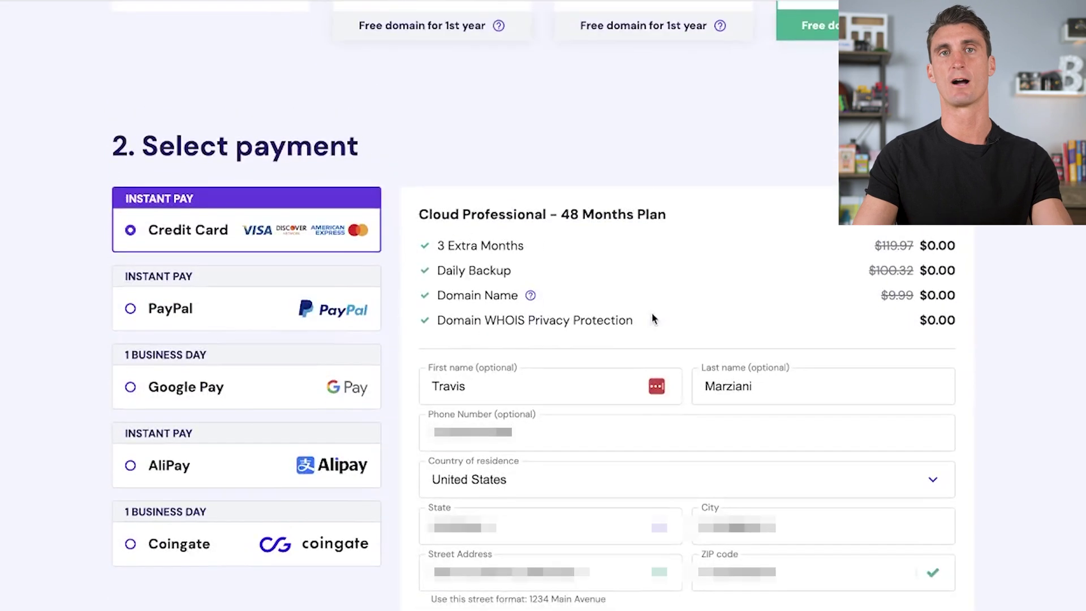
scroll(651, 314, down, 5)
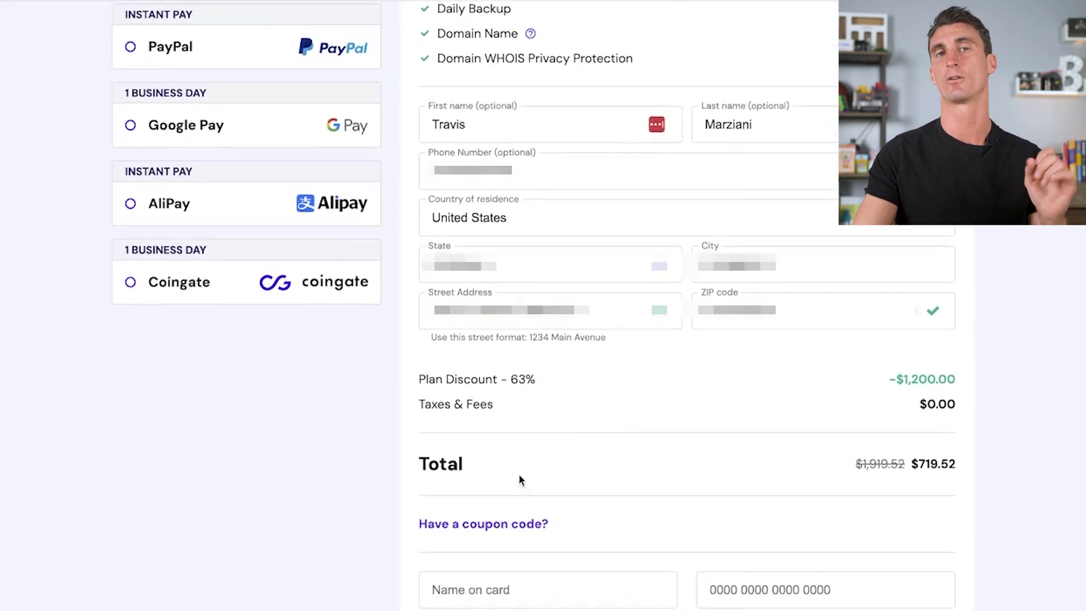
click(502, 524)
click(507, 566)
text(T)
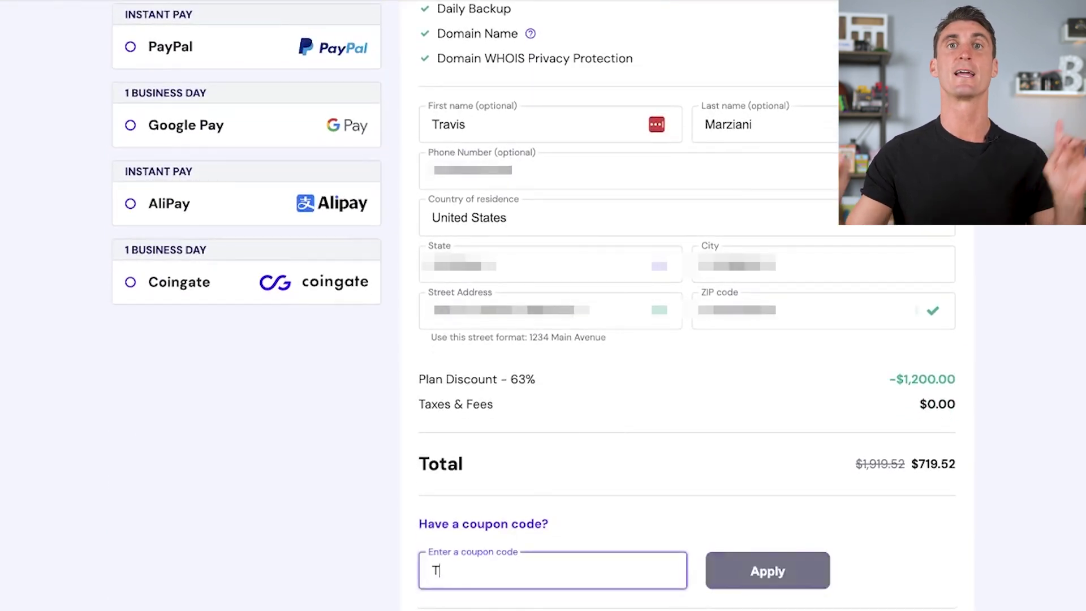
text(RAVIS)
click(820, 570)
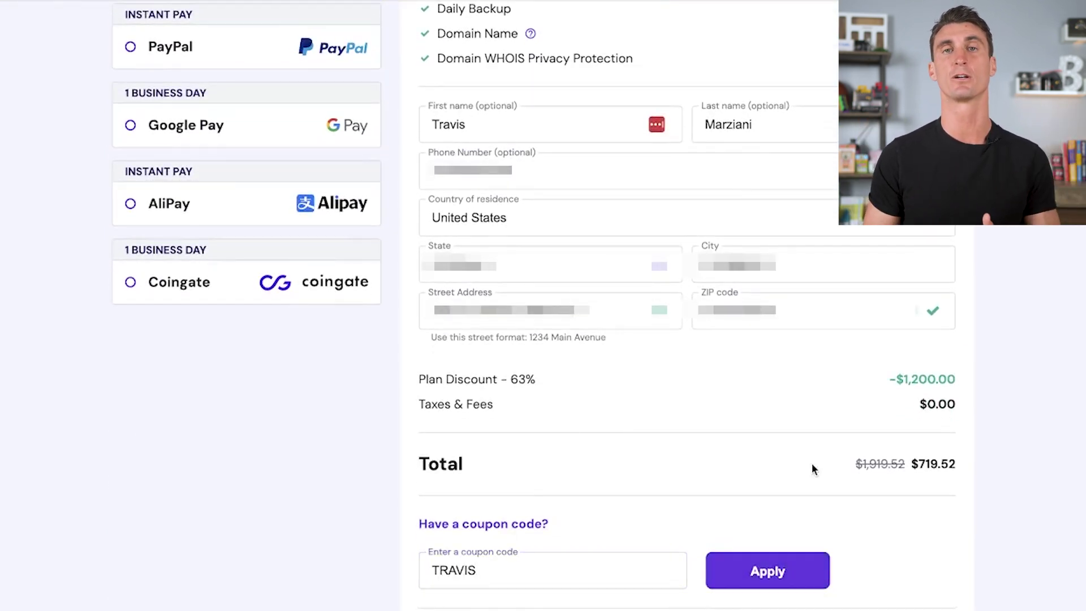
Step: Check the discounted $647.57 total and submit the card payment
scroll(812, 463, down, 2)
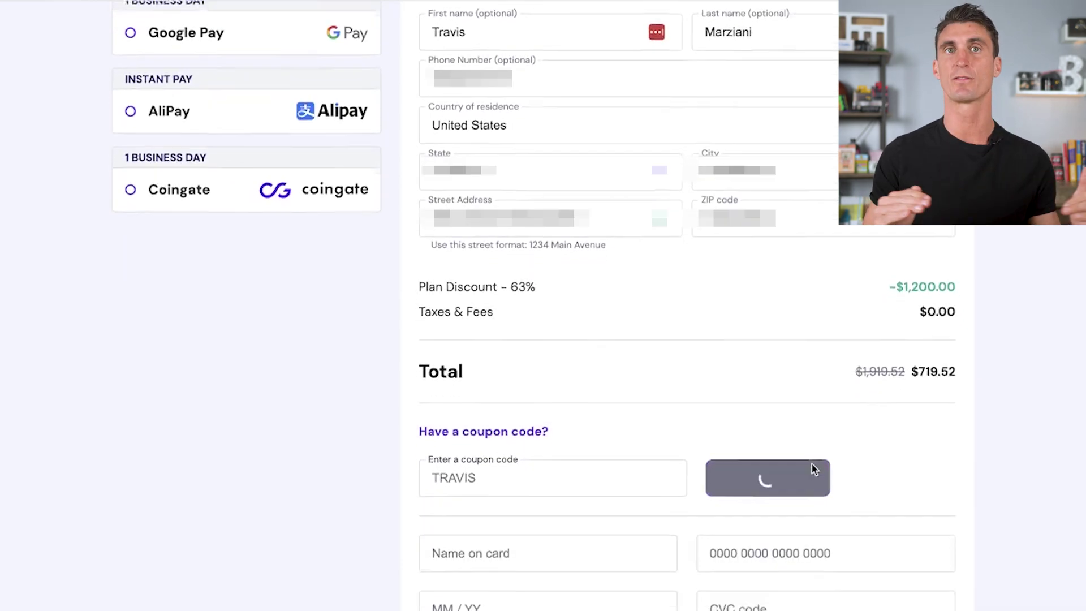
scroll(812, 464, down, 2)
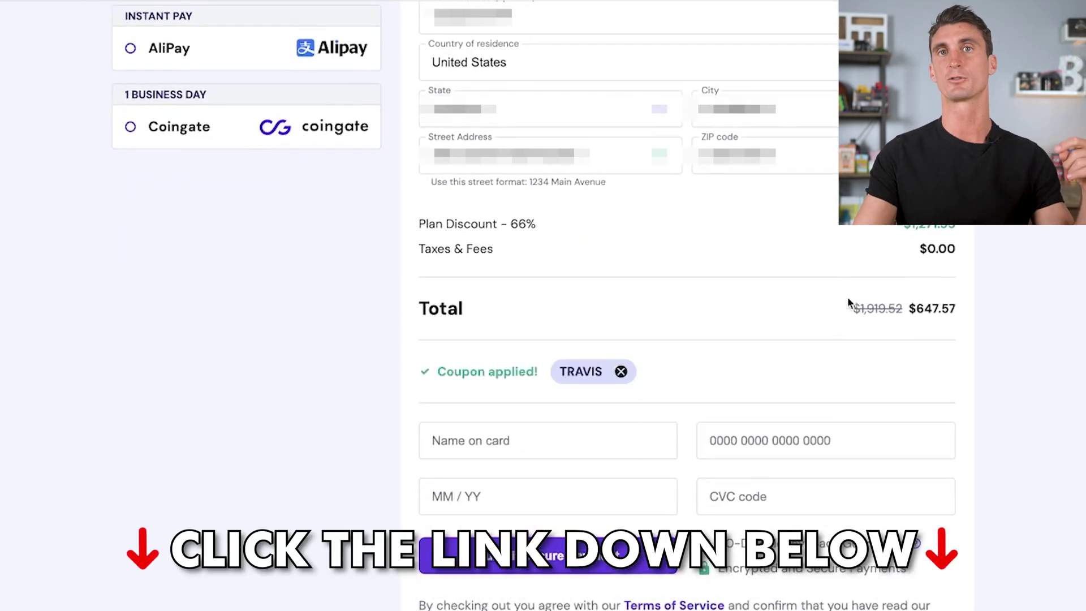
drag(849, 301, 959, 307)
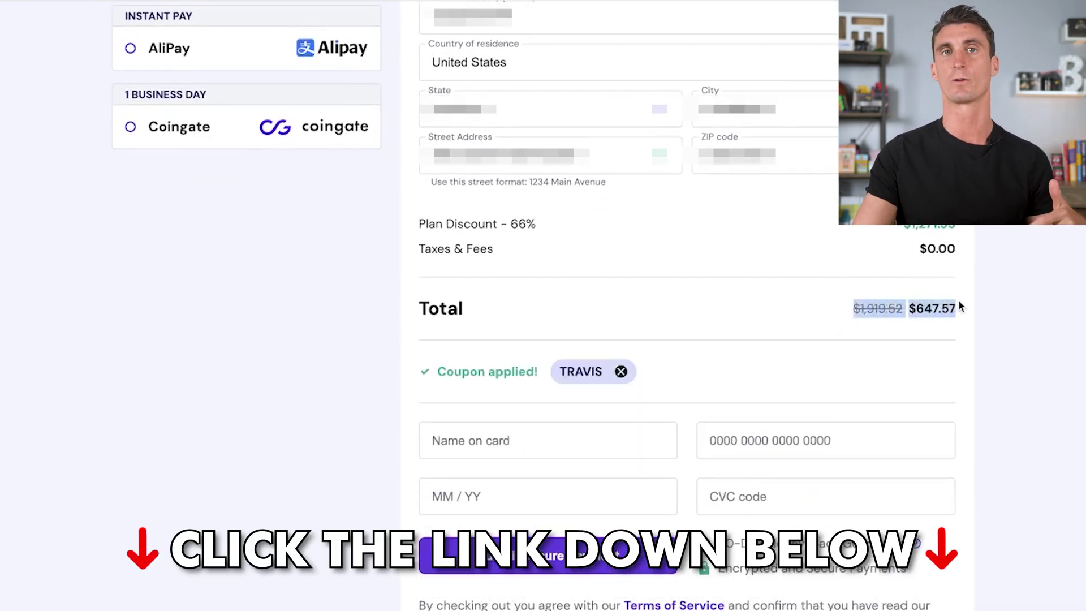
drag(895, 227, 955, 226)
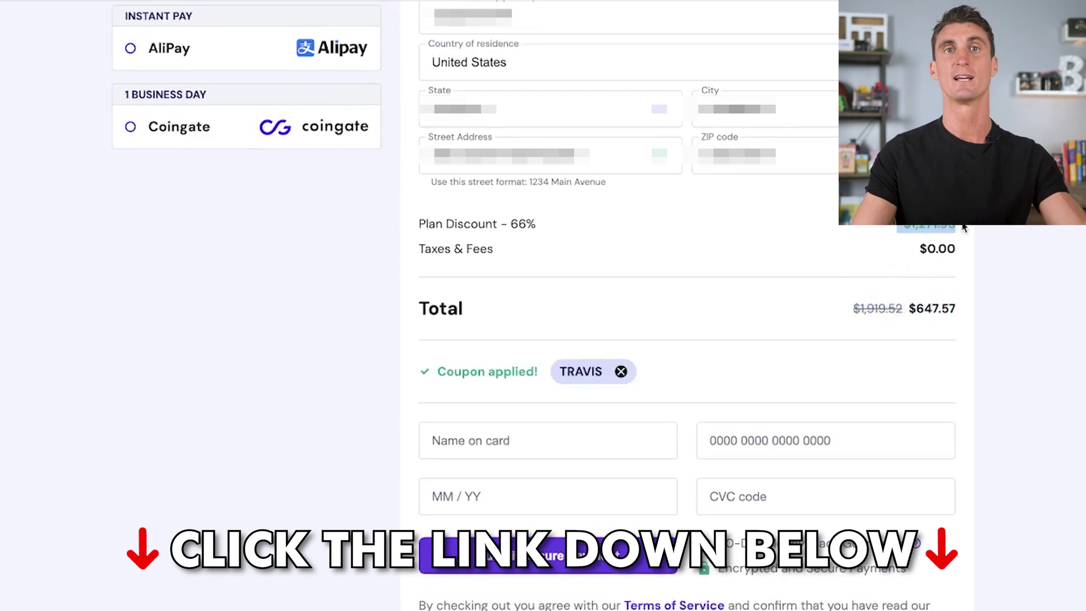
click(798, 321)
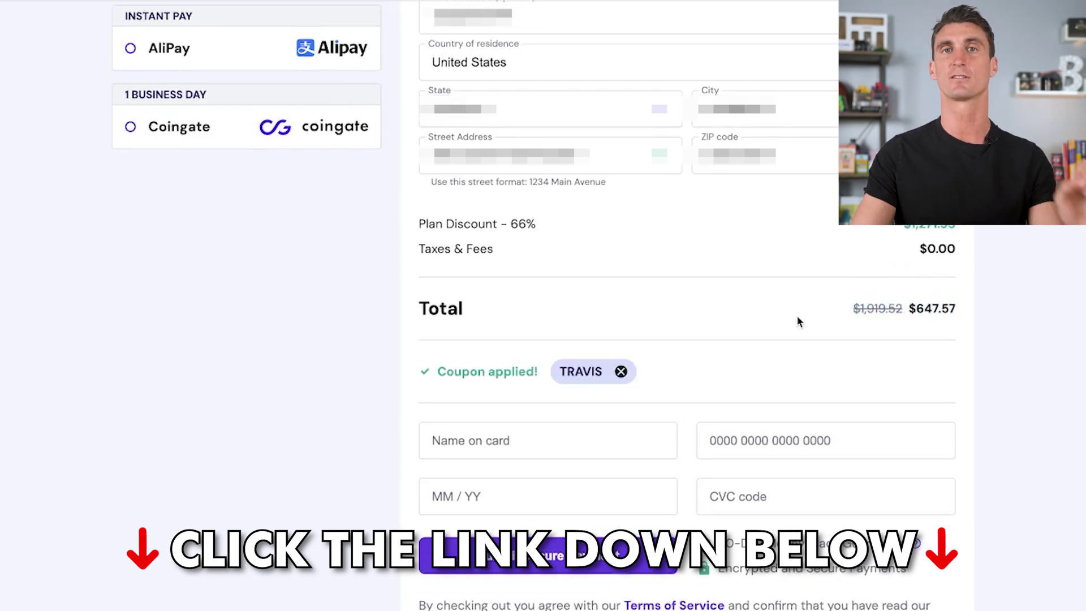
triple_click(516, 373)
click(754, 349)
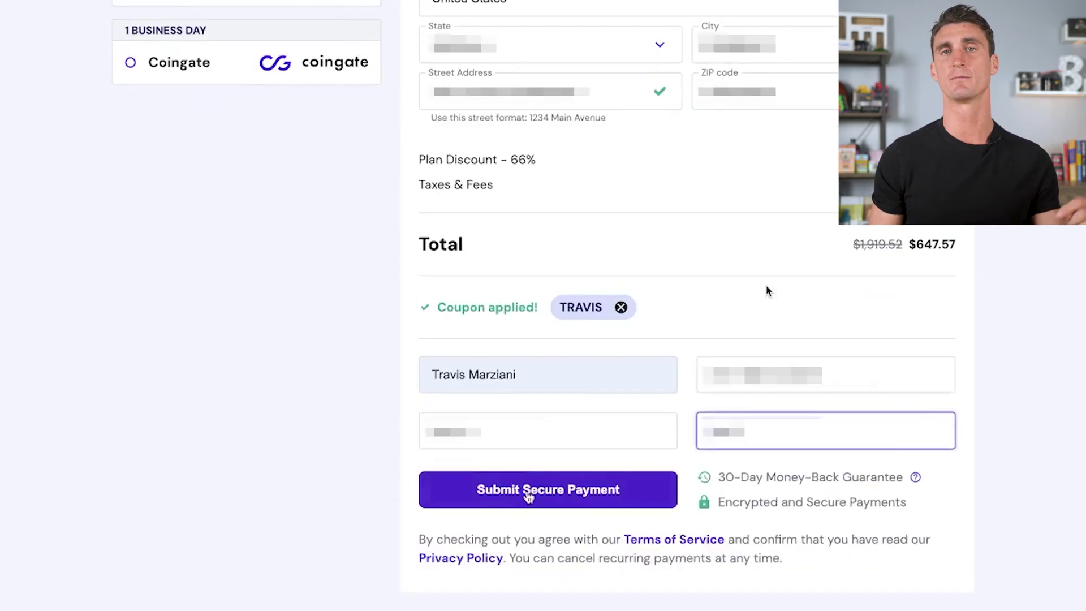
click(527, 492)
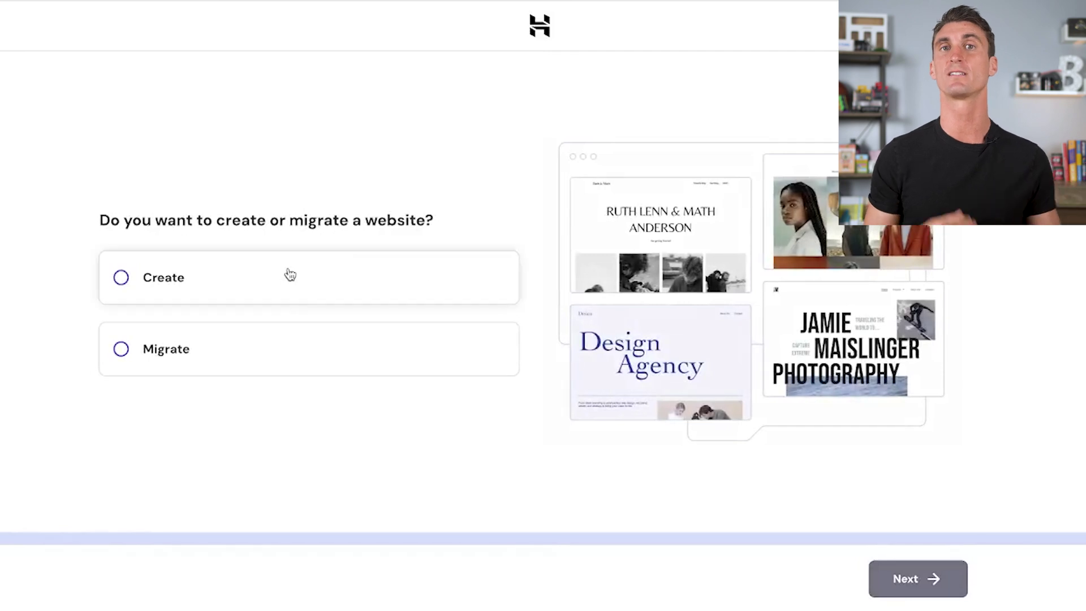
Step: Choose Create, set the website type to Online store, and opt to pick plugins manually
click(196, 284)
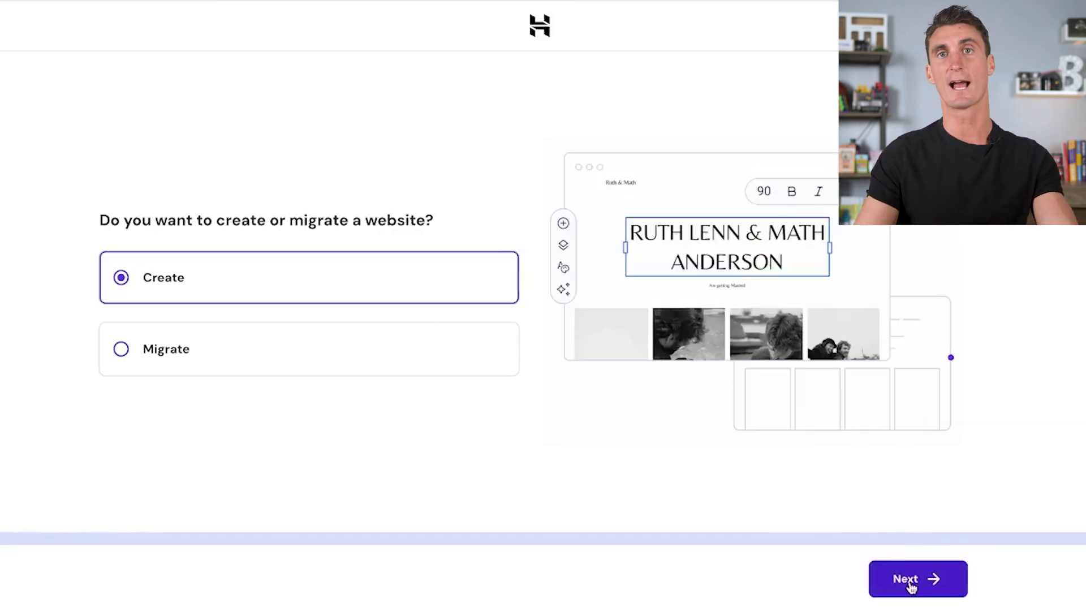
click(911, 587)
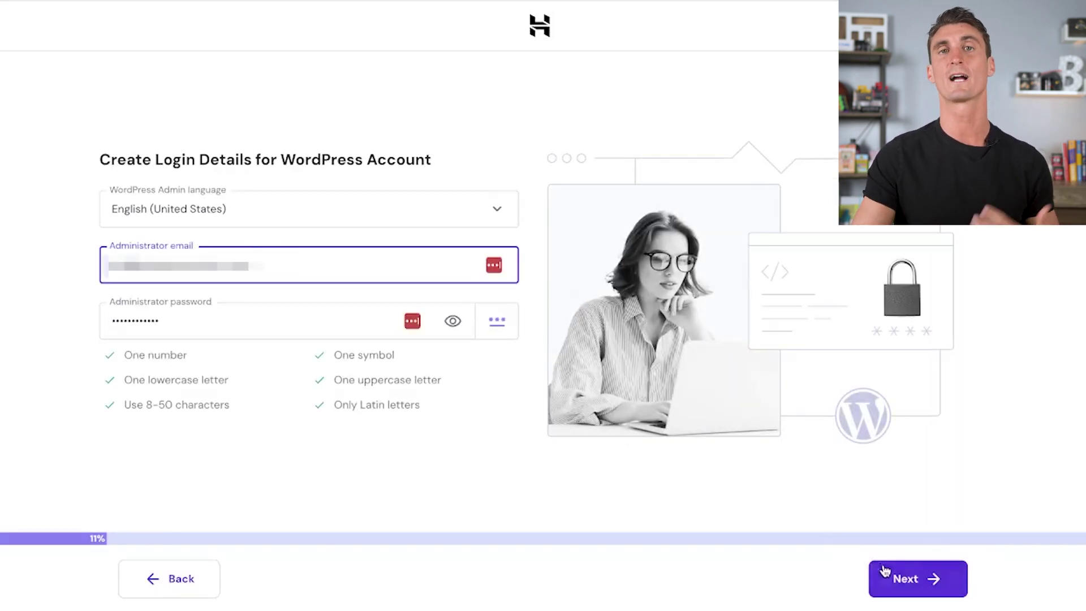
click(887, 572)
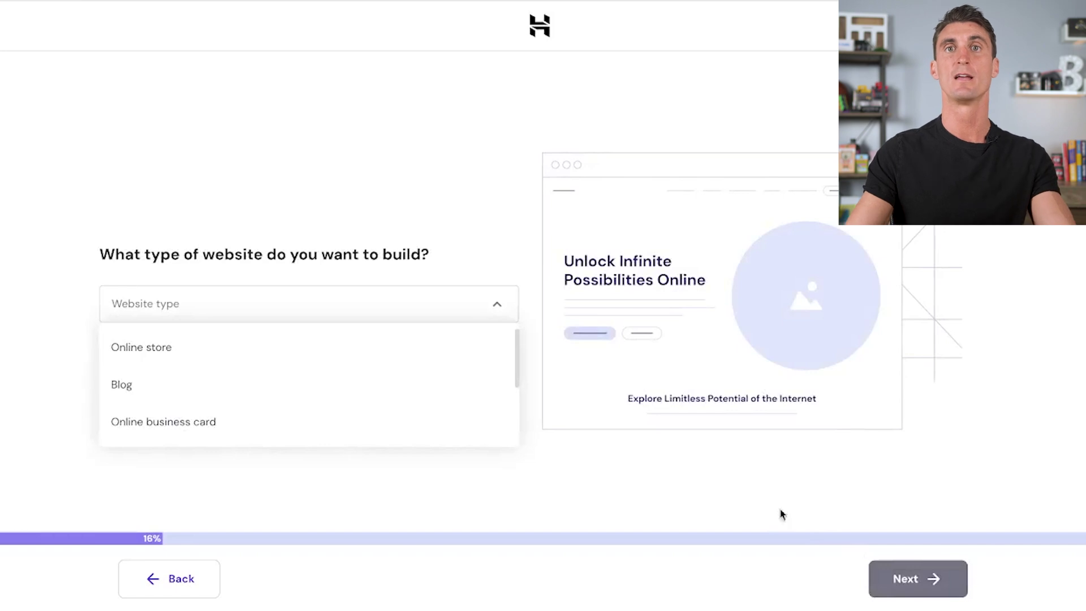
click(181, 355)
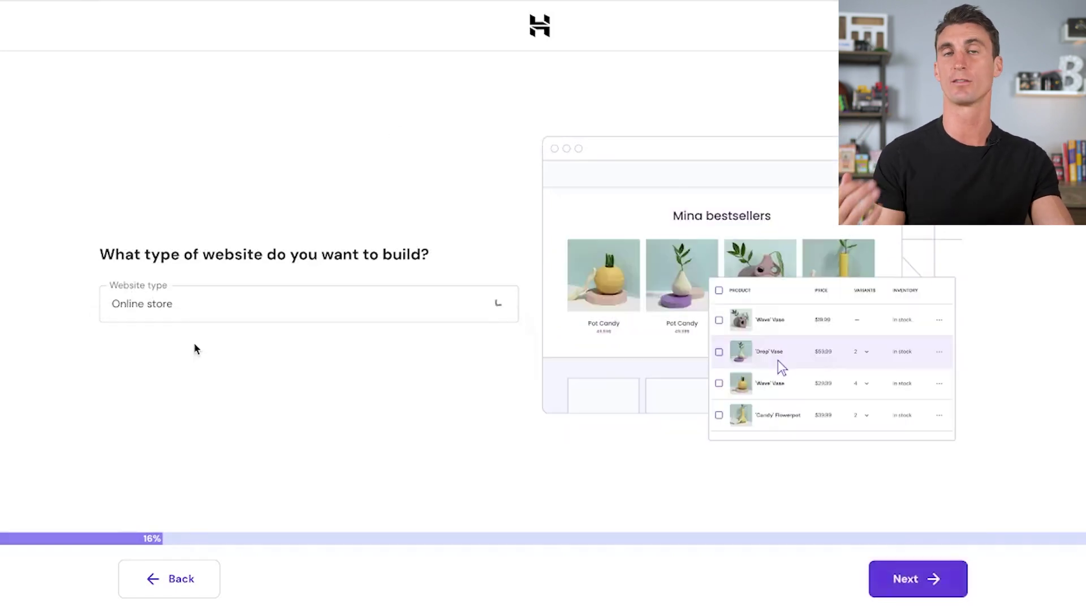
click(944, 593)
click(572, 274)
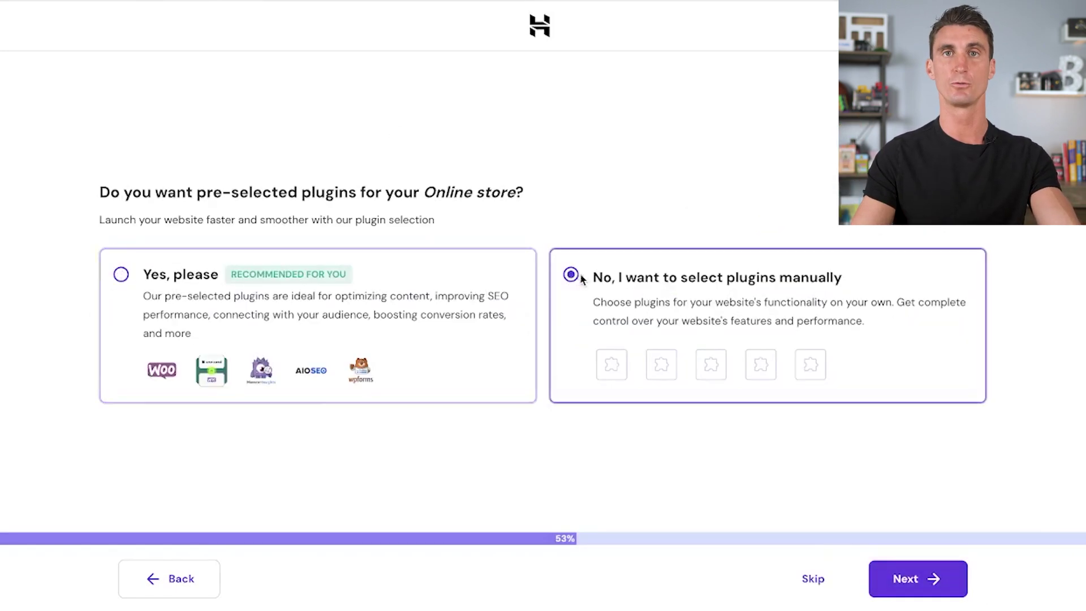
Step: Deselect Omnisend, WPForms, MonsterInsights and other recommended plugins, keeping only WooCommerce
click(902, 577)
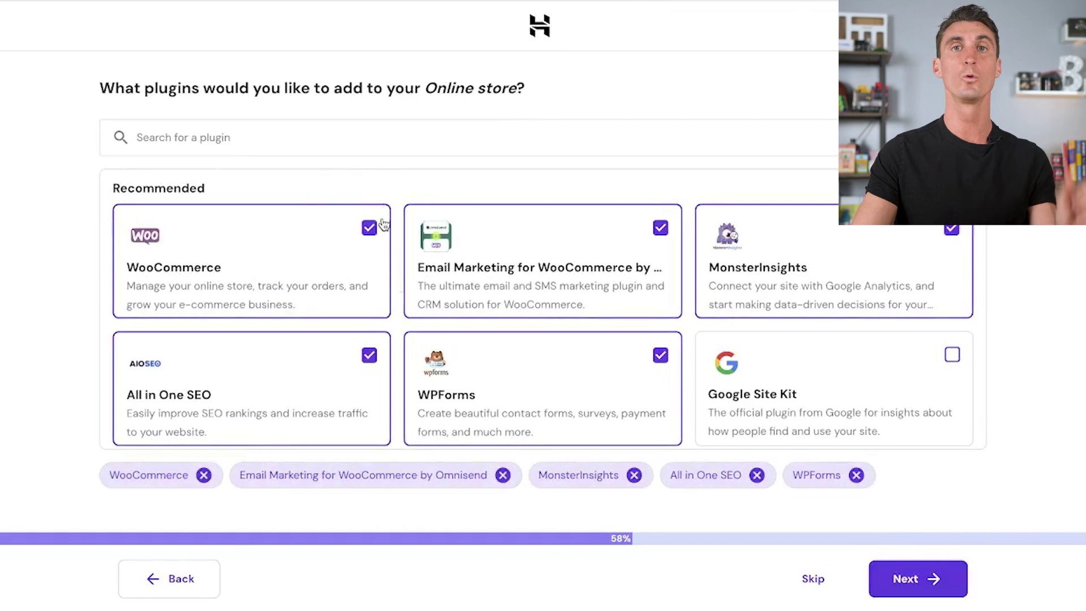
click(660, 227)
click(663, 358)
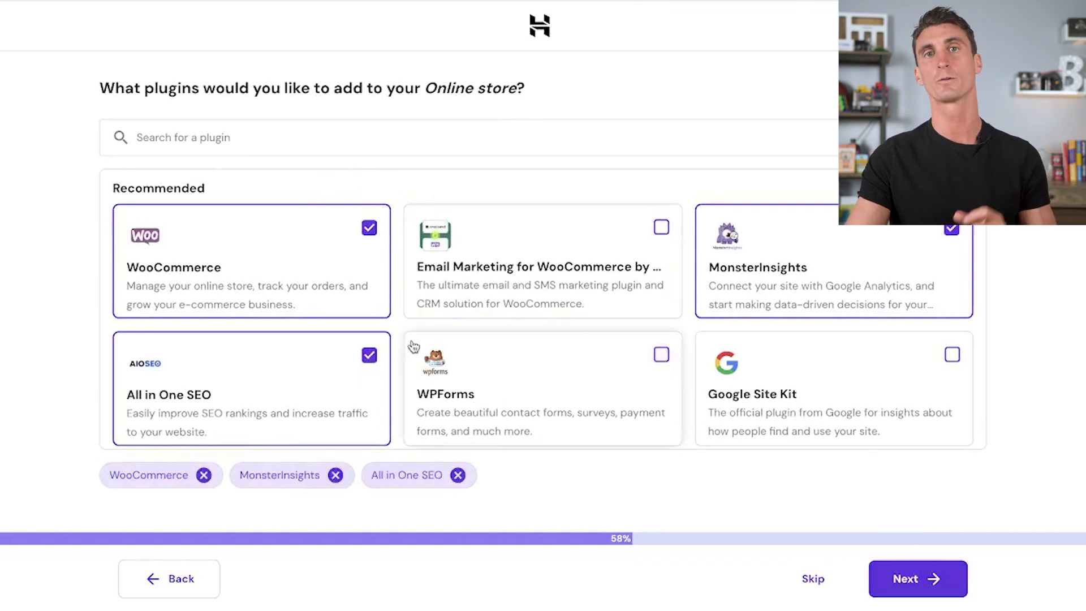
click(369, 355)
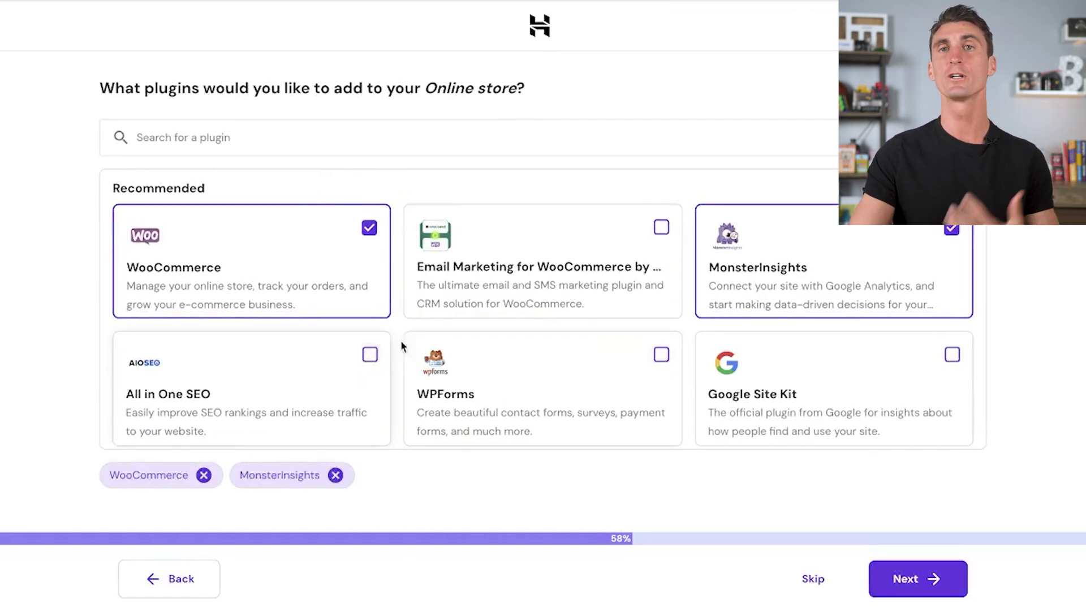
click(952, 229)
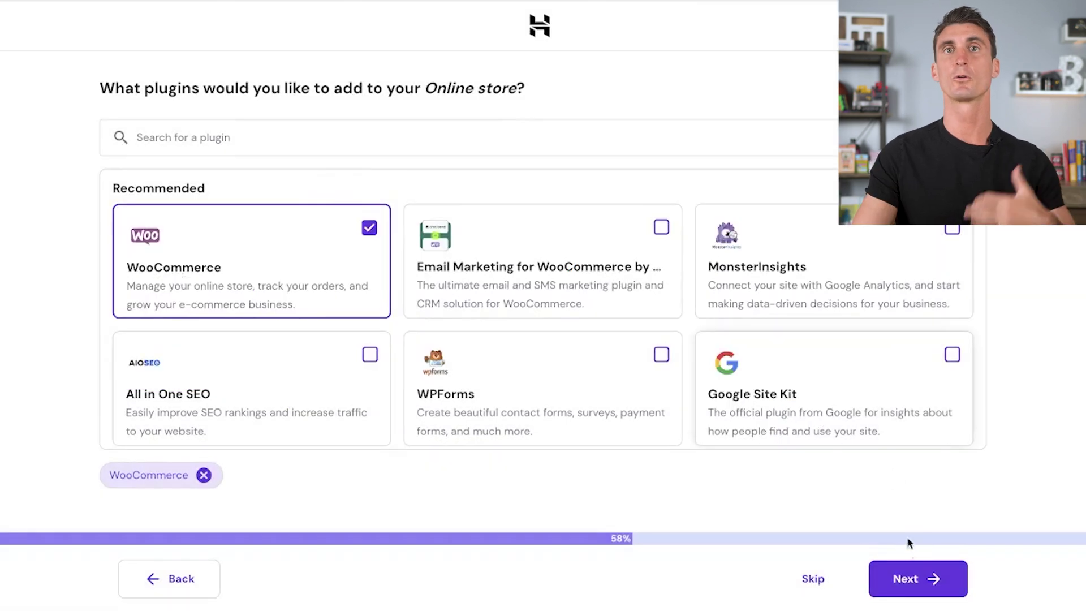
click(911, 583)
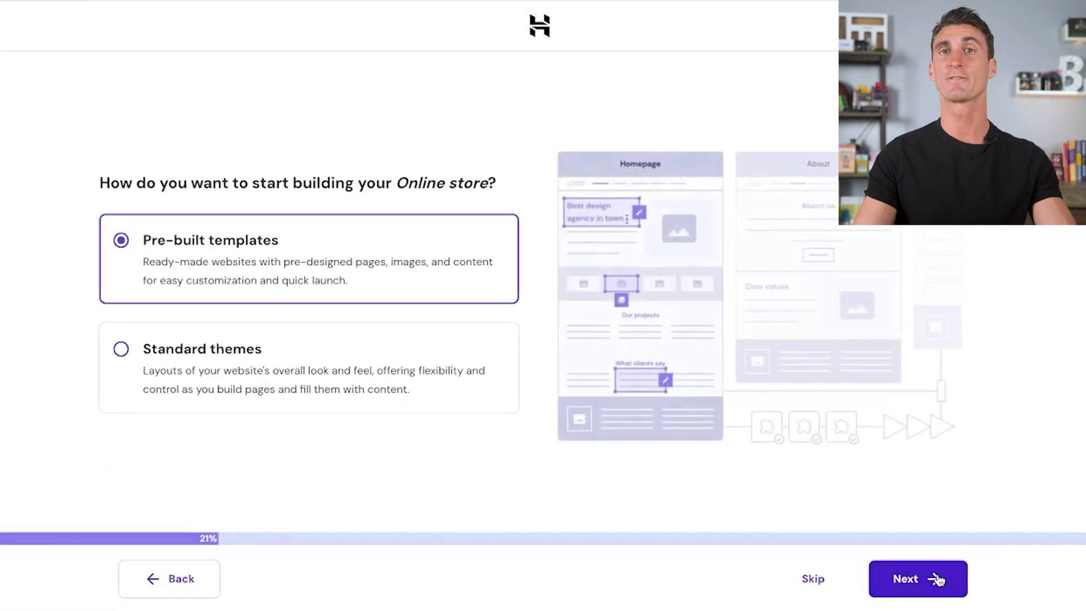
Step: Start from Standard themes and pick the Neve template for the store
click(369, 386)
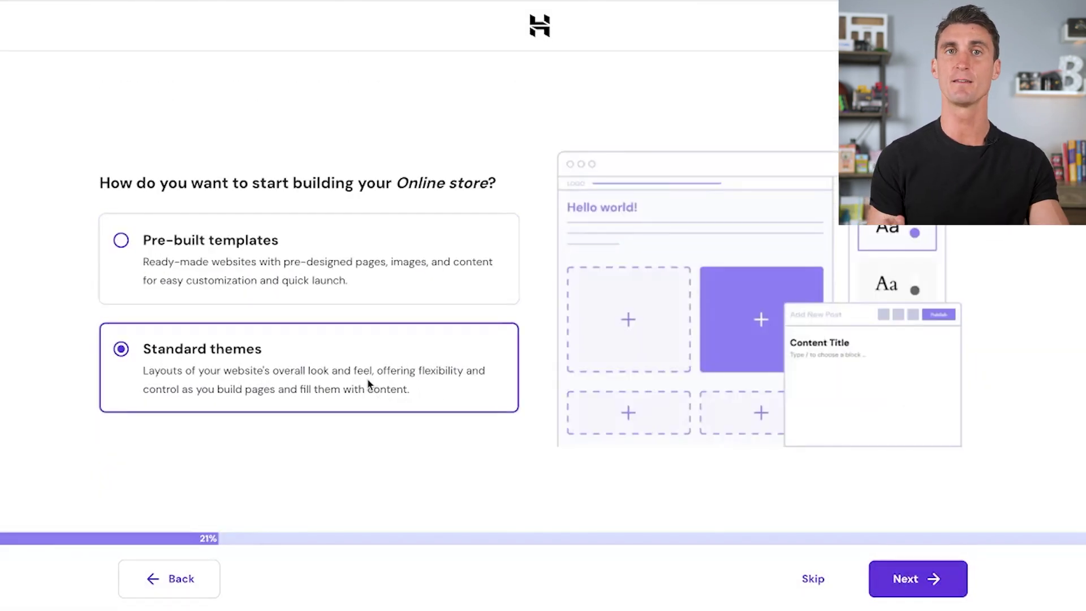
click(933, 585)
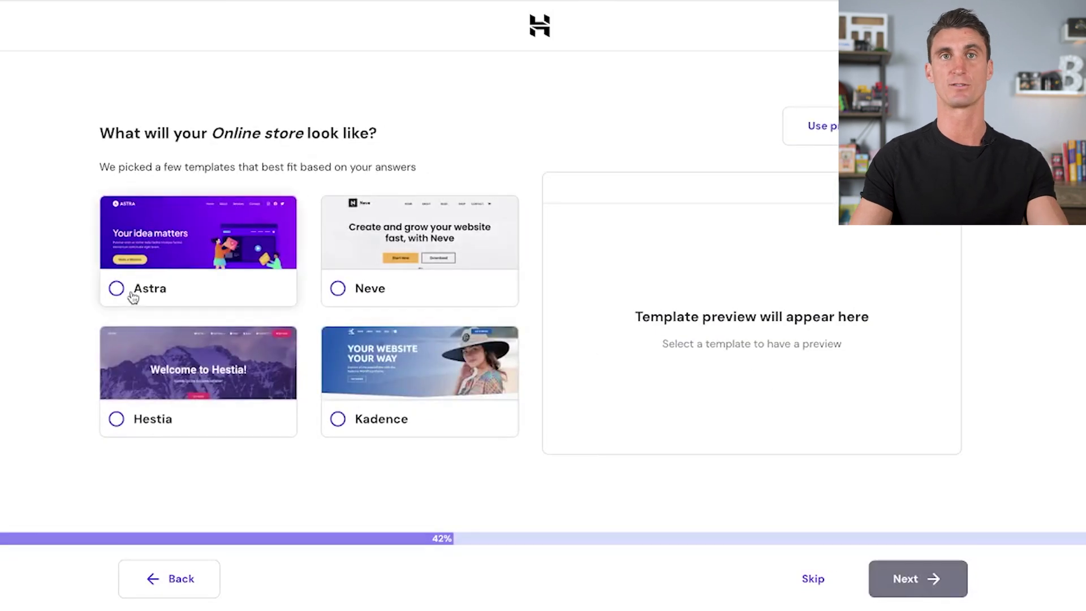
click(417, 373)
click(419, 243)
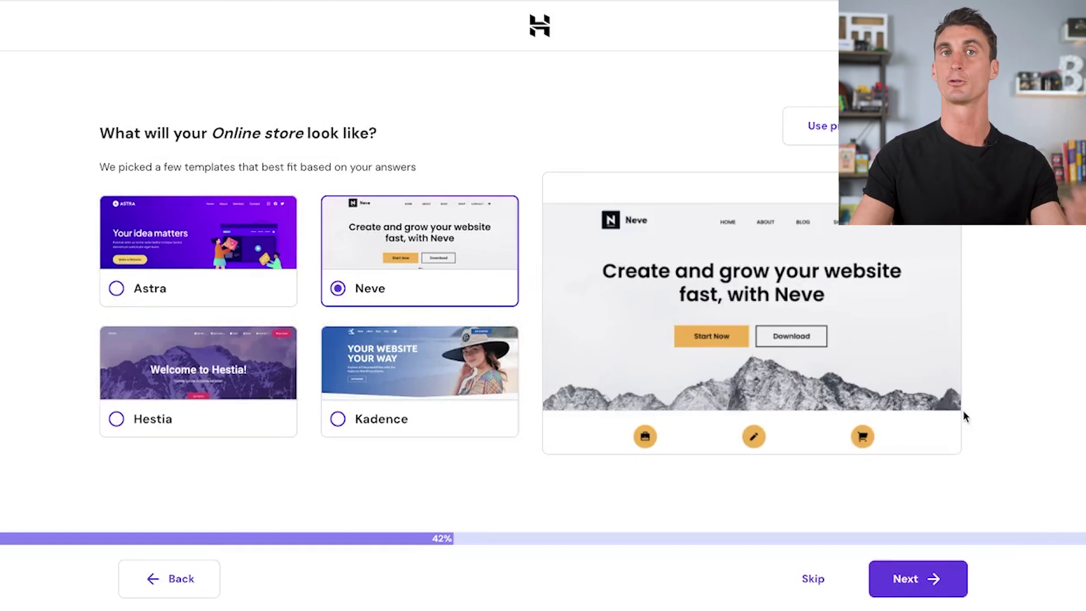
click(917, 599)
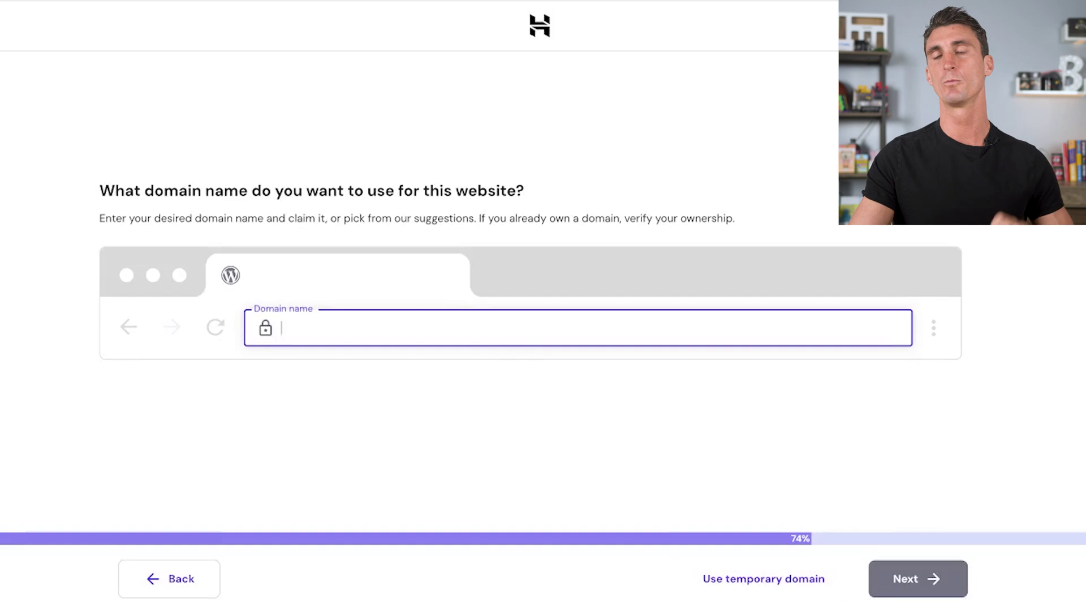
Step: Register carnivore-electrolytes.com as the website's domain
text(carnivoreelectrolytes.com)
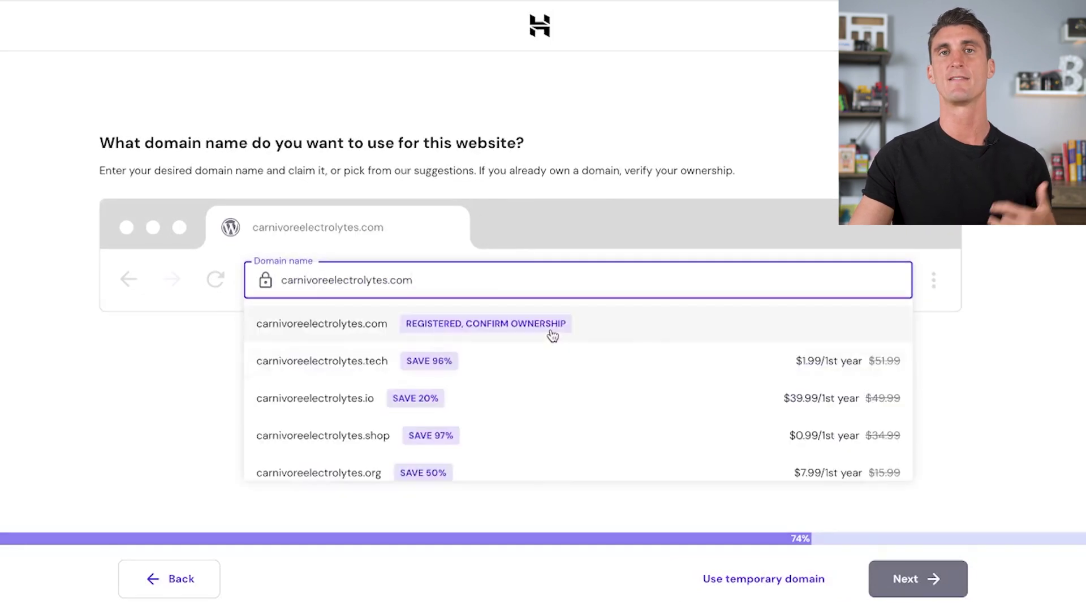
click(328, 286)
text(-)
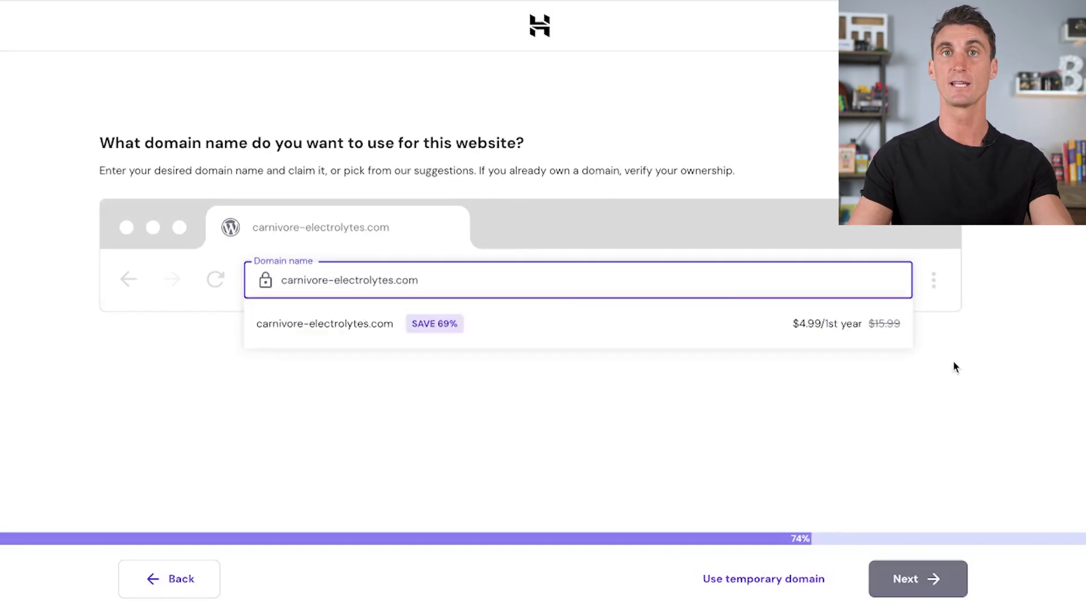
click(642, 326)
click(911, 578)
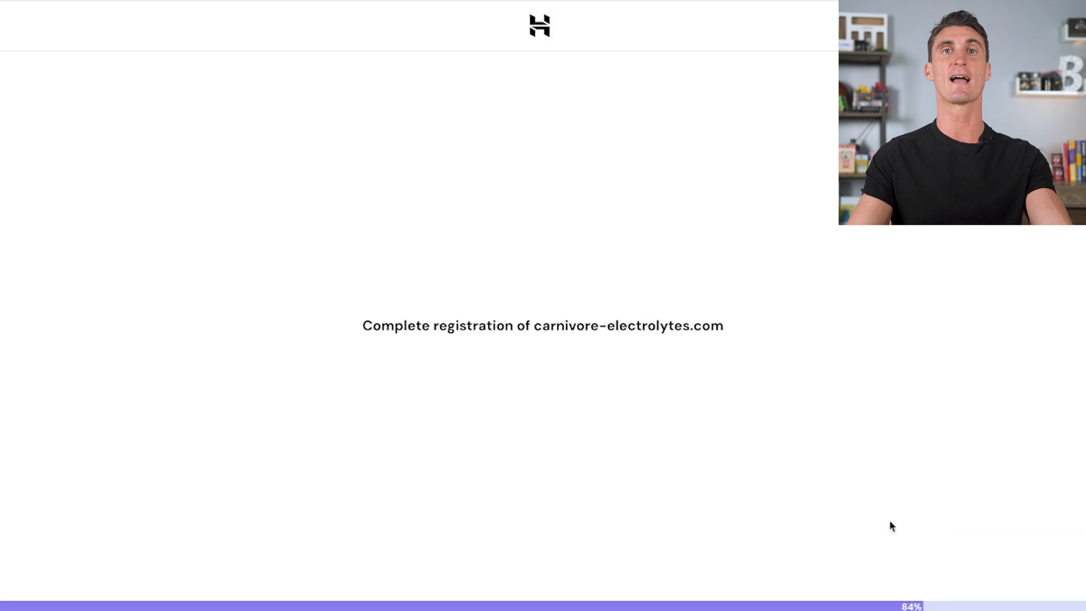
click(728, 506)
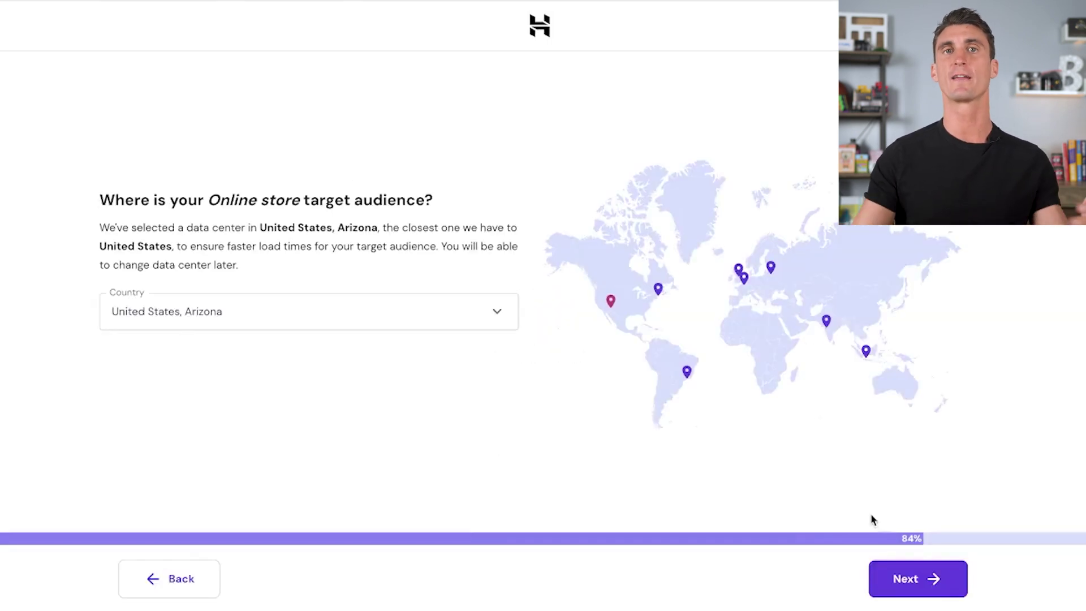
Step: Keep the United States, Arizona data center and finish creating the site
click(897, 578)
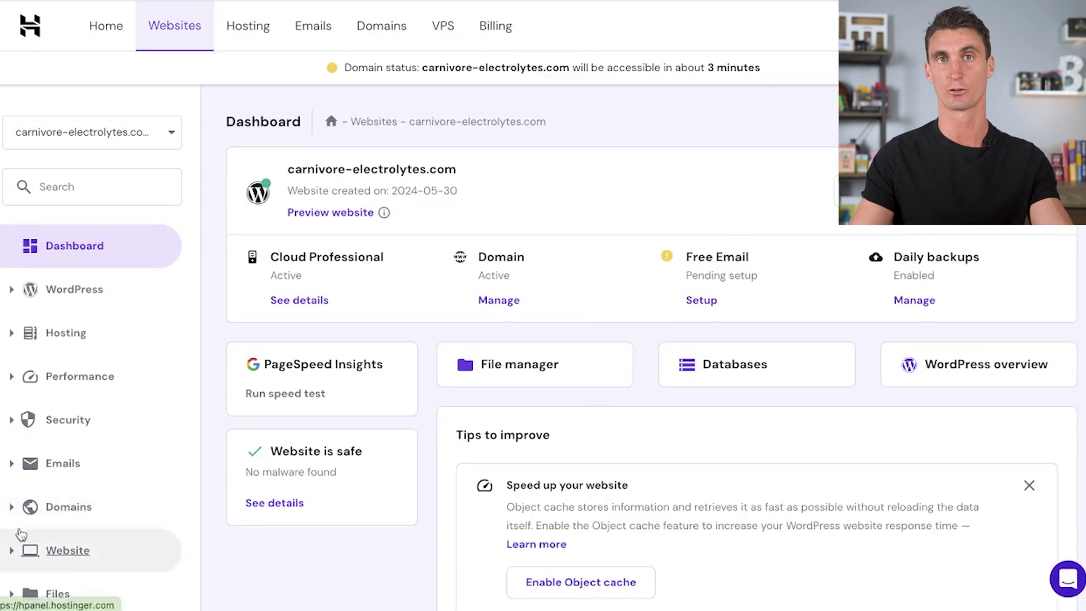
scroll(59, 560, down, 1)
scroll(56, 520, down, 3)
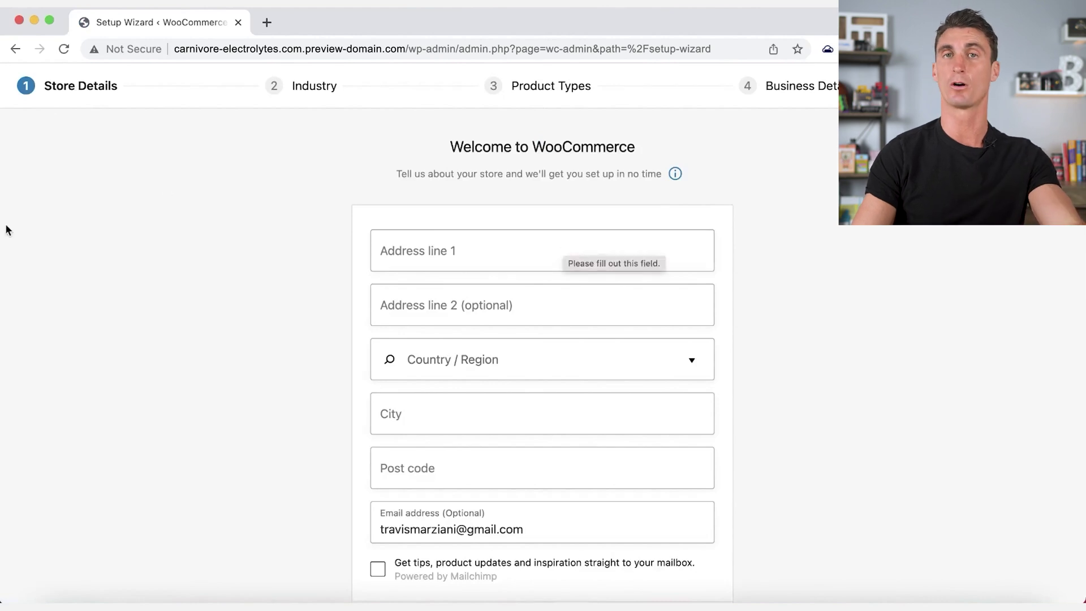
Step: Enter the store's street address in Store Details
click(448, 251)
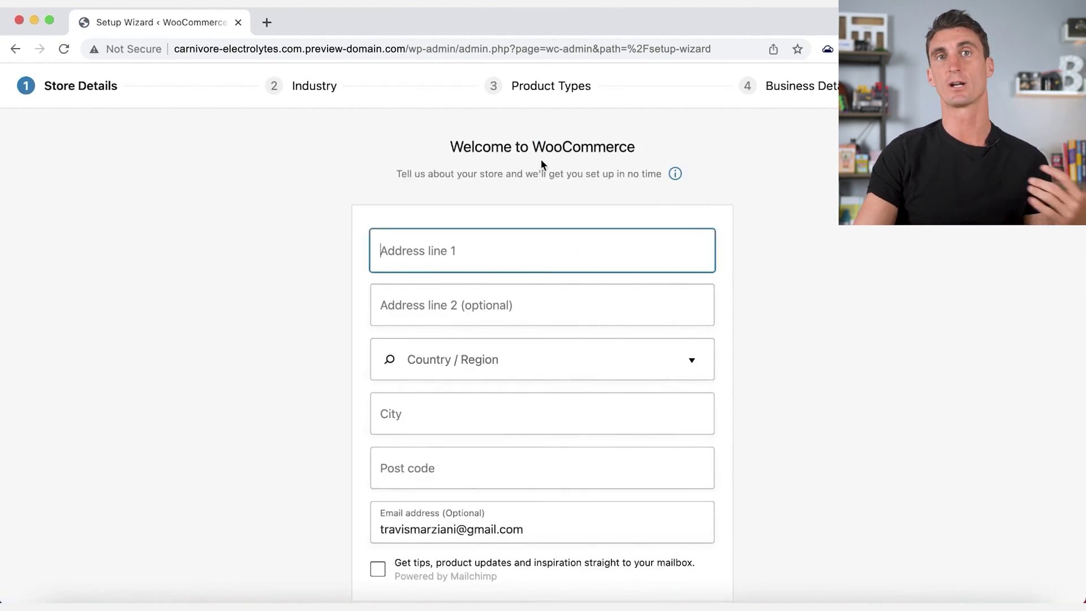
text(238)
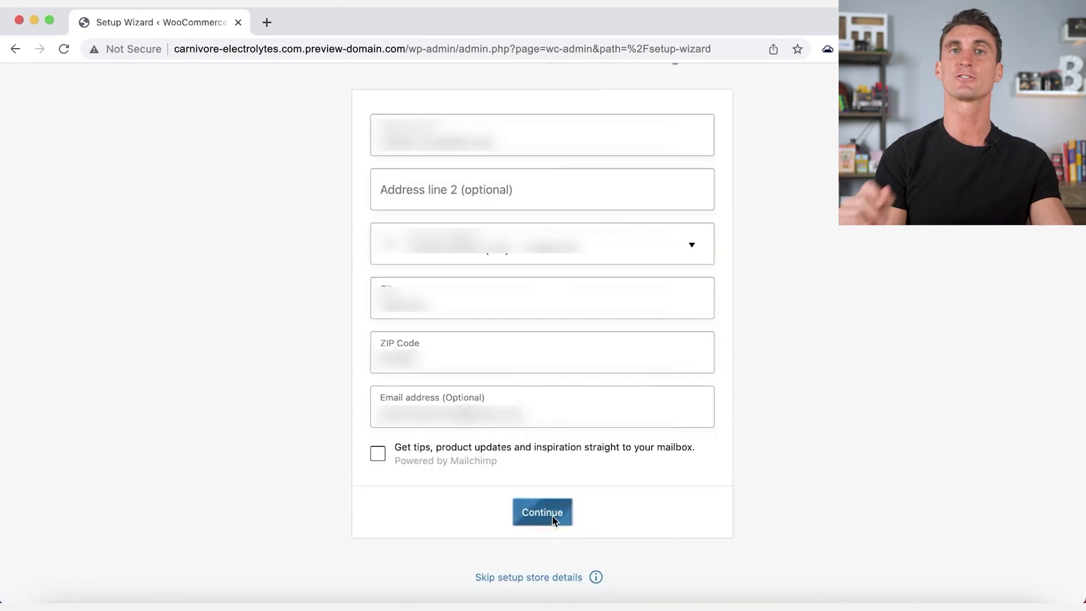
click(553, 514)
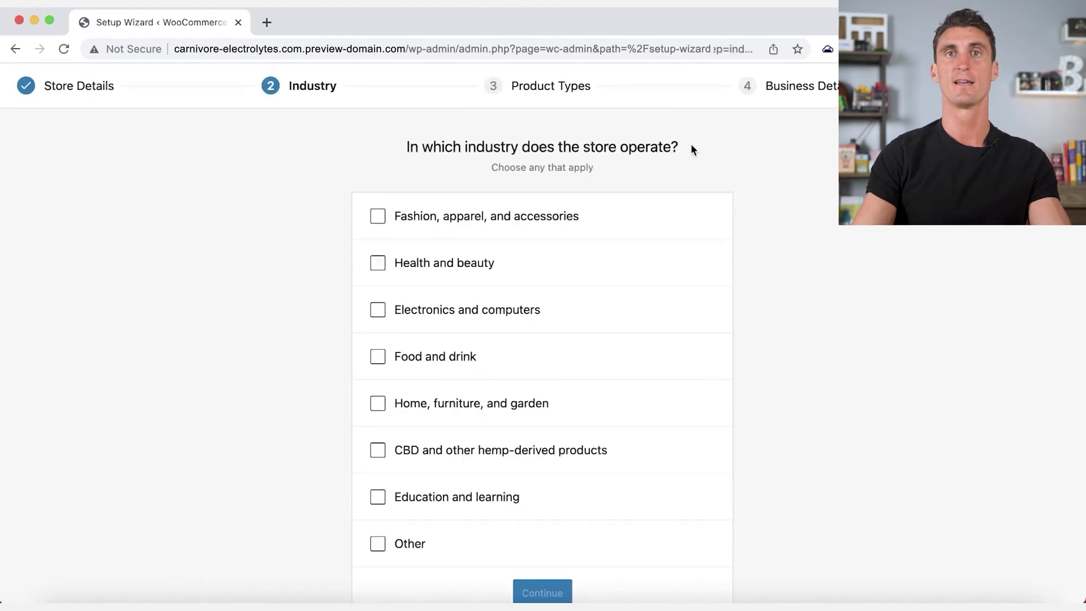
Step: Set the industry to Food and drink and keep Physical products as the product type
click(378, 357)
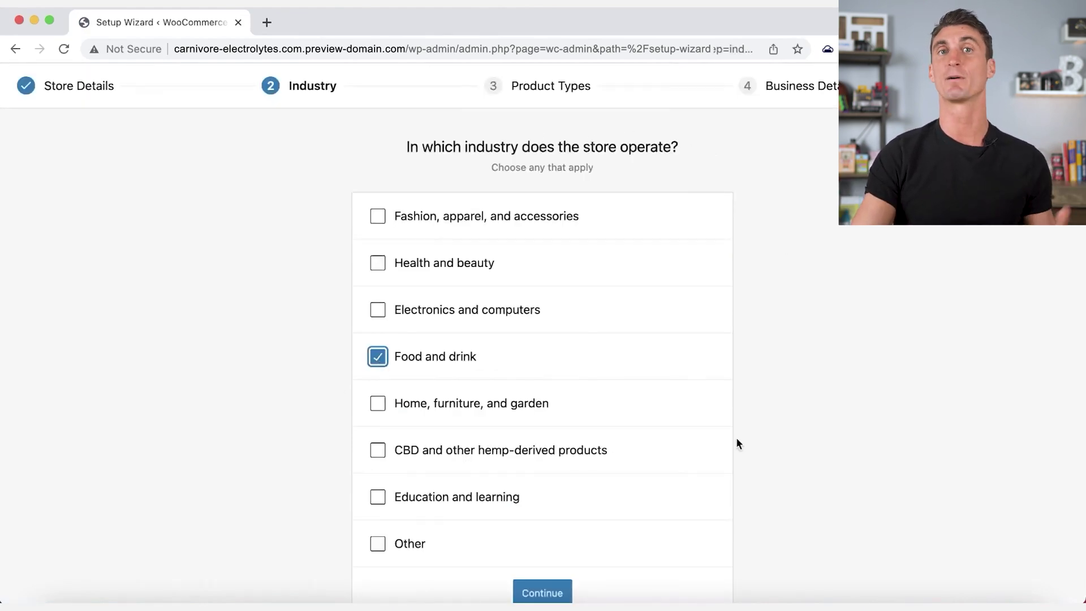
scroll(730, 433, down, 1)
click(535, 568)
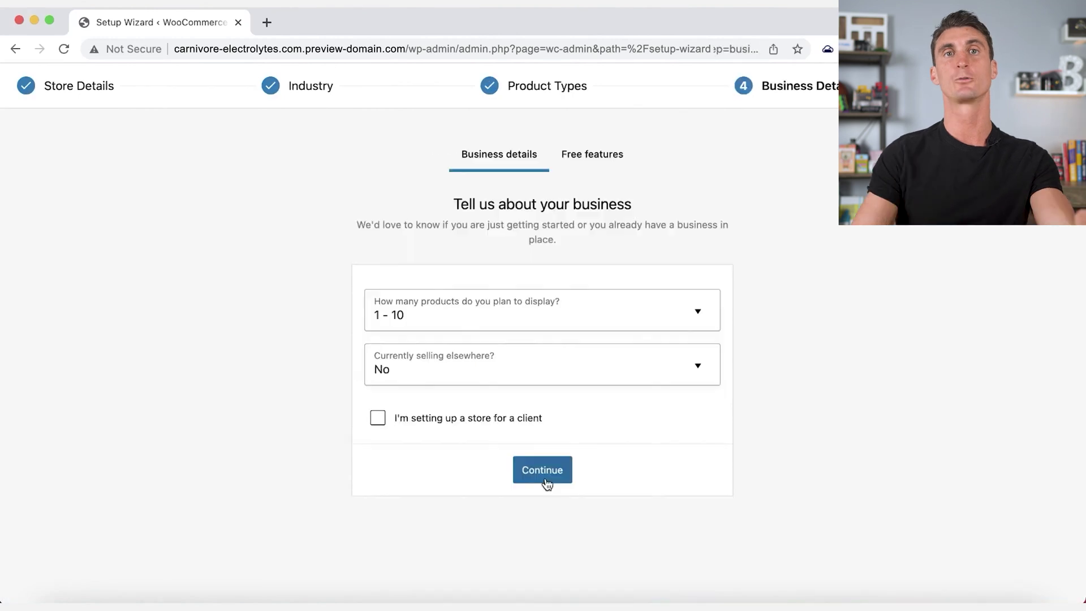
click(546, 483)
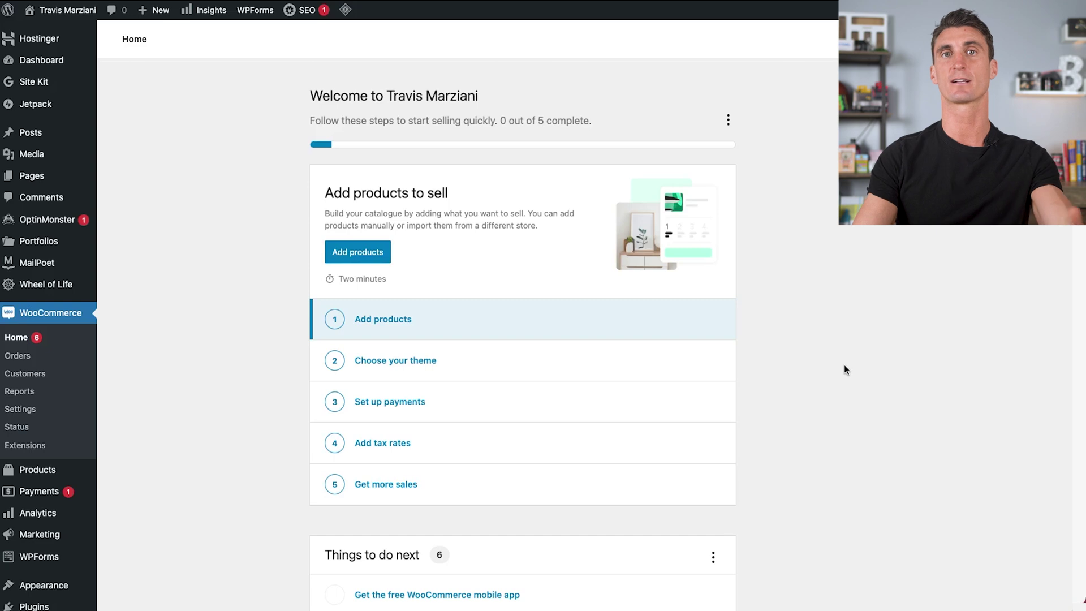
Step: Create the physical product 'Carnivore Electrolytes', then confirm saved business details for payments
click(357, 252)
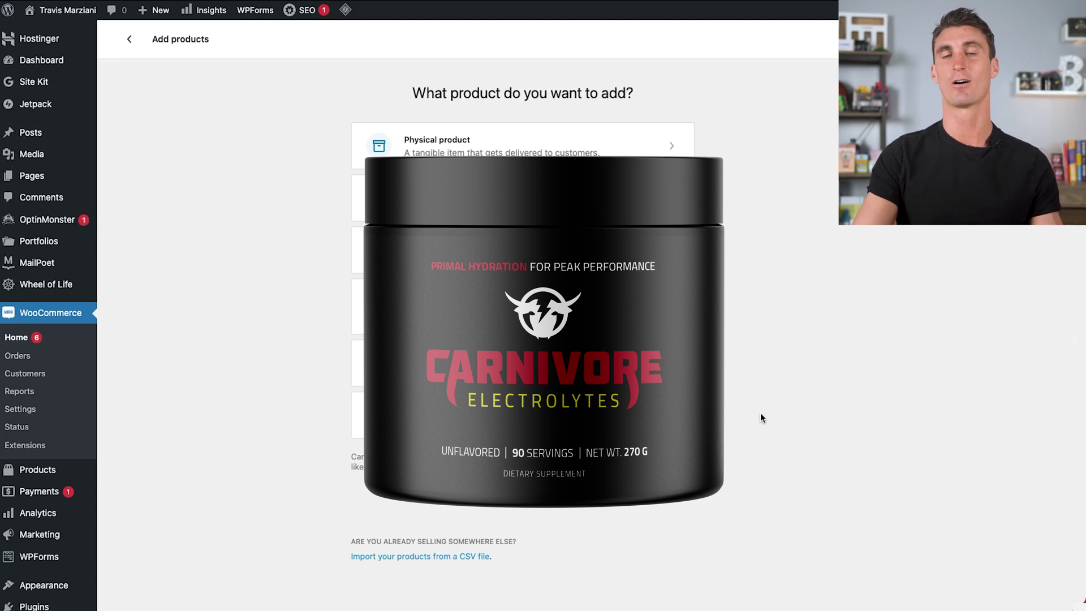
click(500, 151)
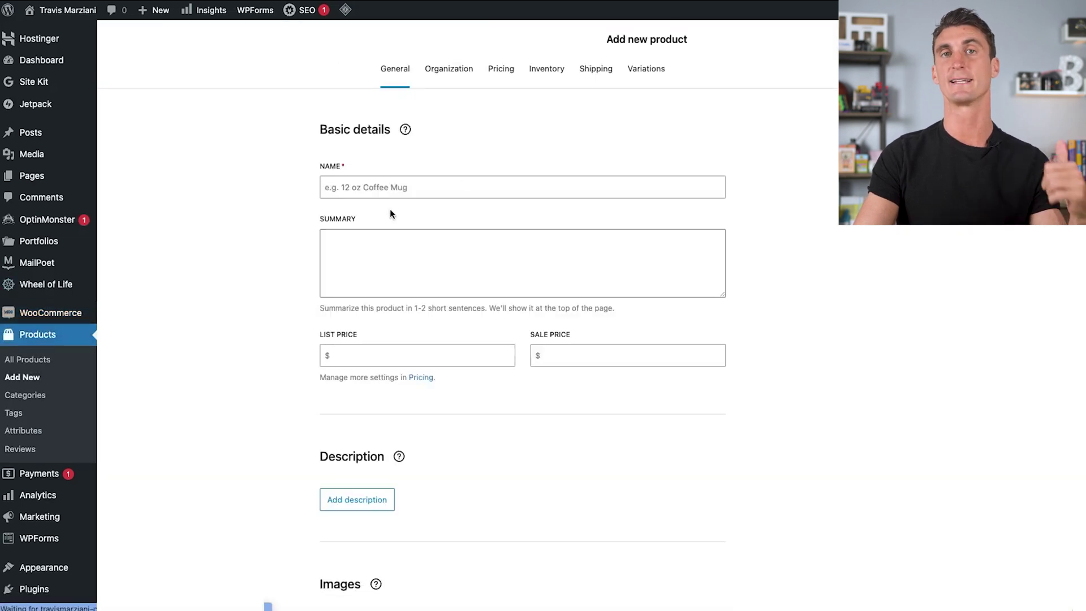
click(374, 190)
text(Carnivore Electrolytes)
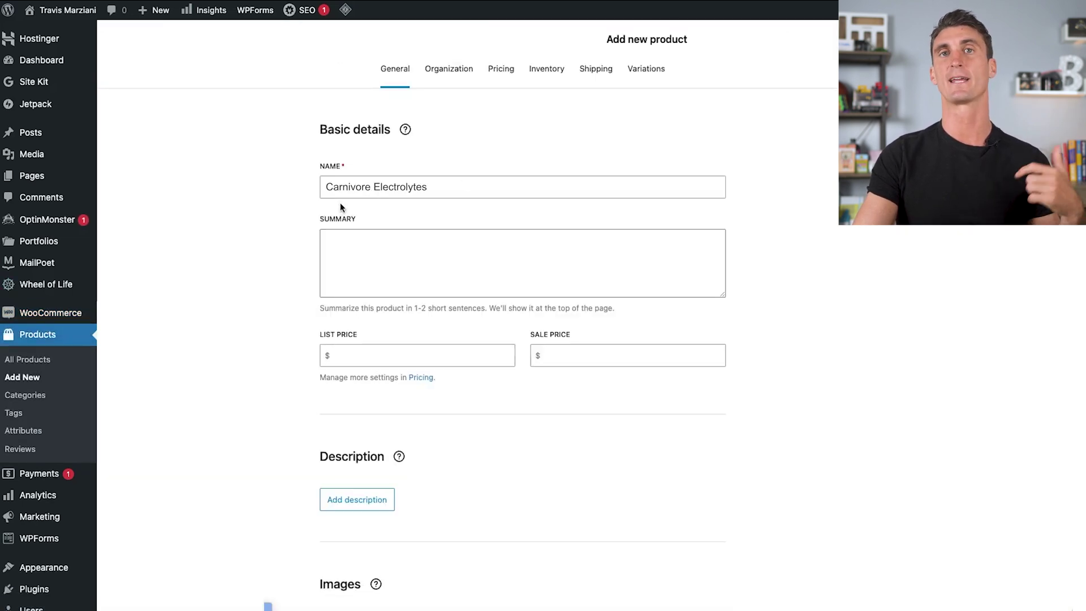
scroll(514, 368, down, 5)
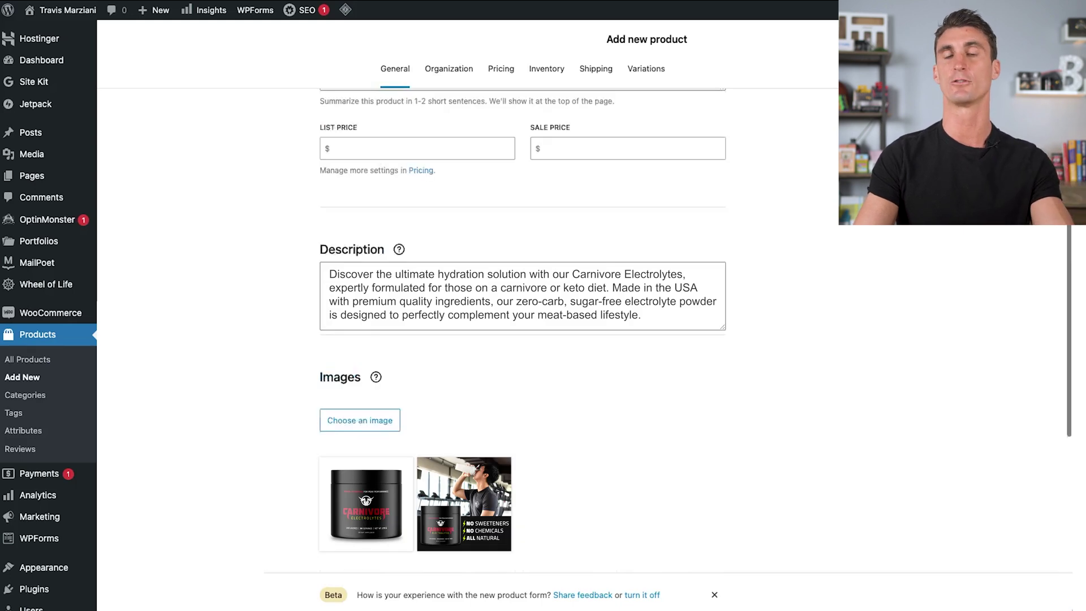
scroll(340, 207, up, 4)
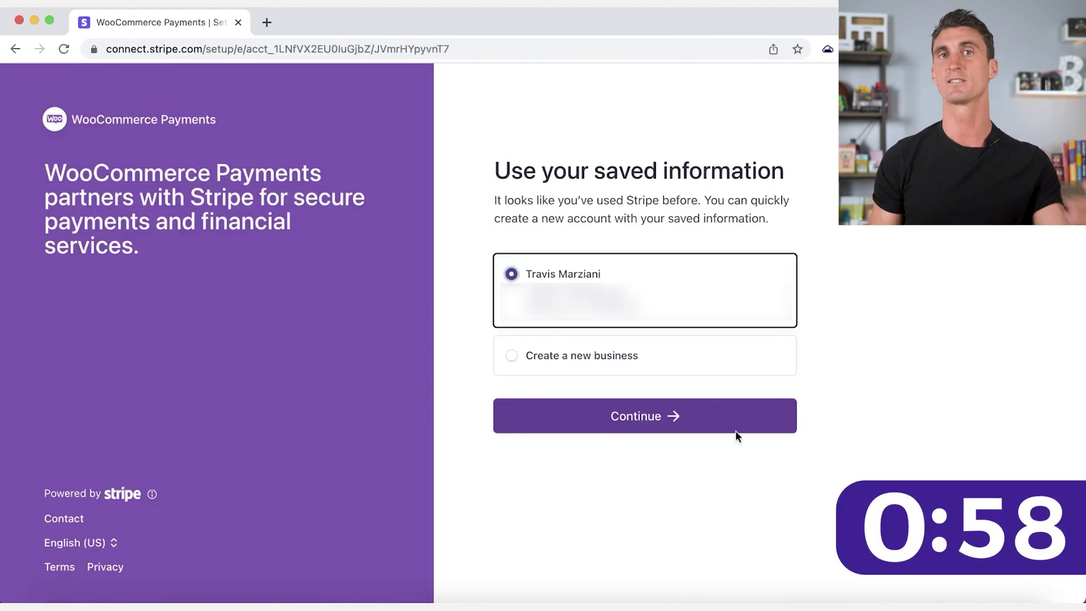
click(737, 434)
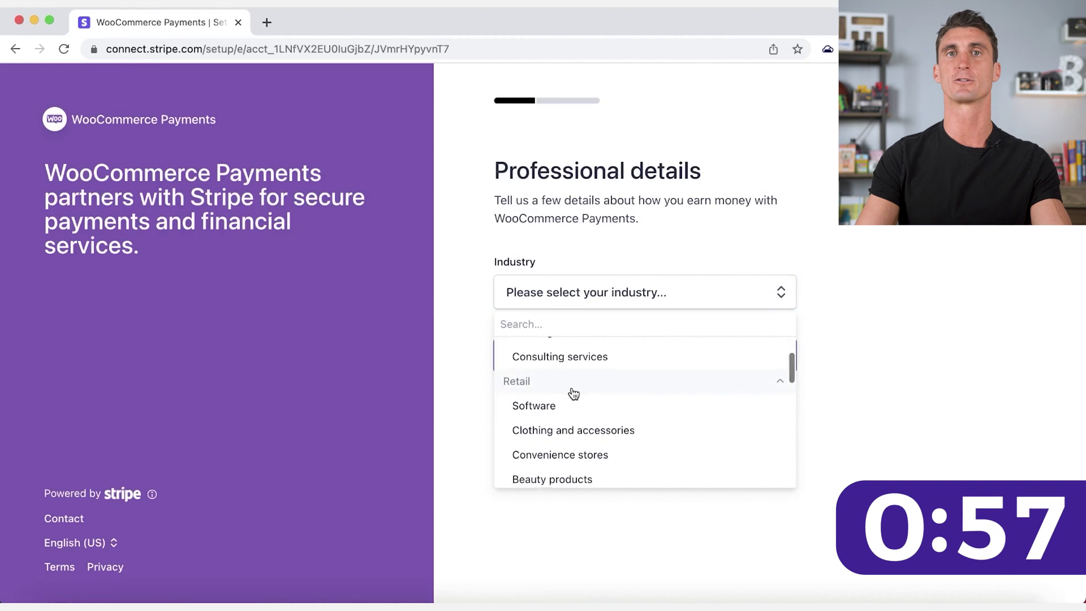
Step: Choose Other merchandise as the industry and submit the WooCommerce Payments account
scroll(574, 394, down, 4)
click(559, 439)
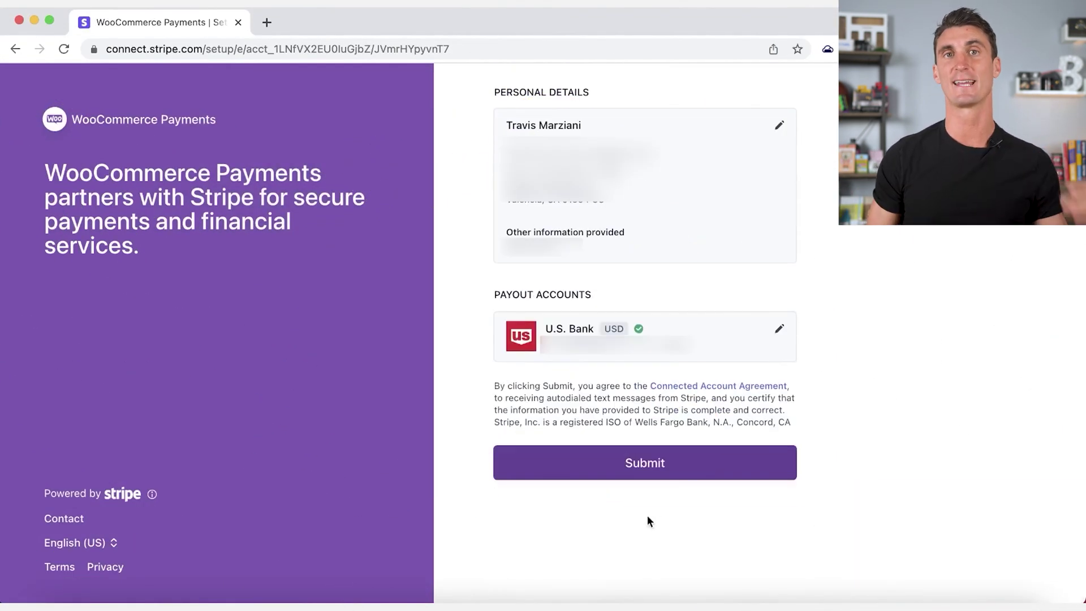
click(674, 464)
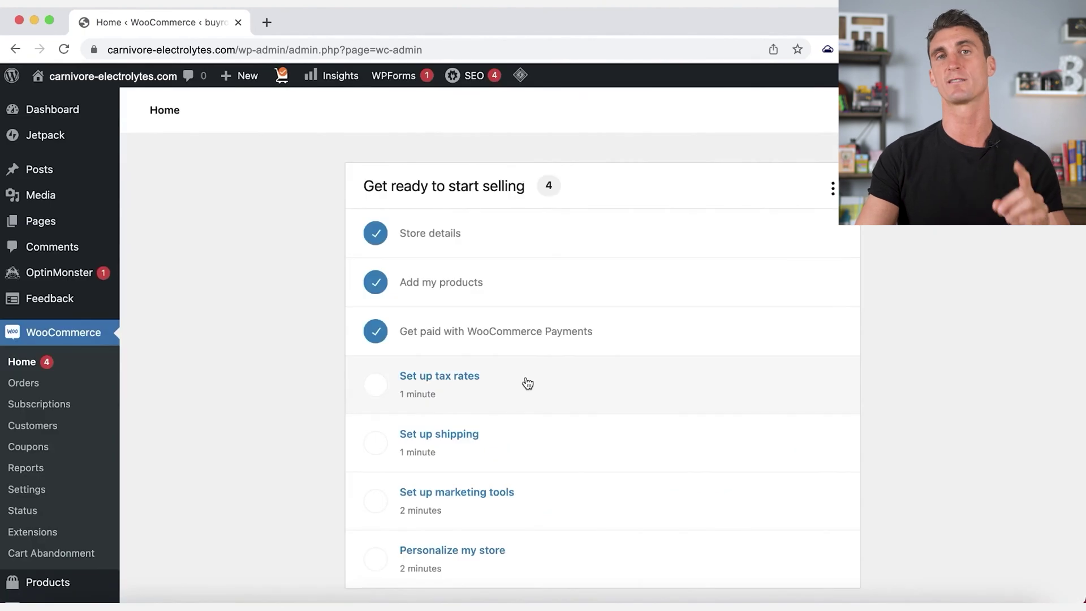
click(523, 383)
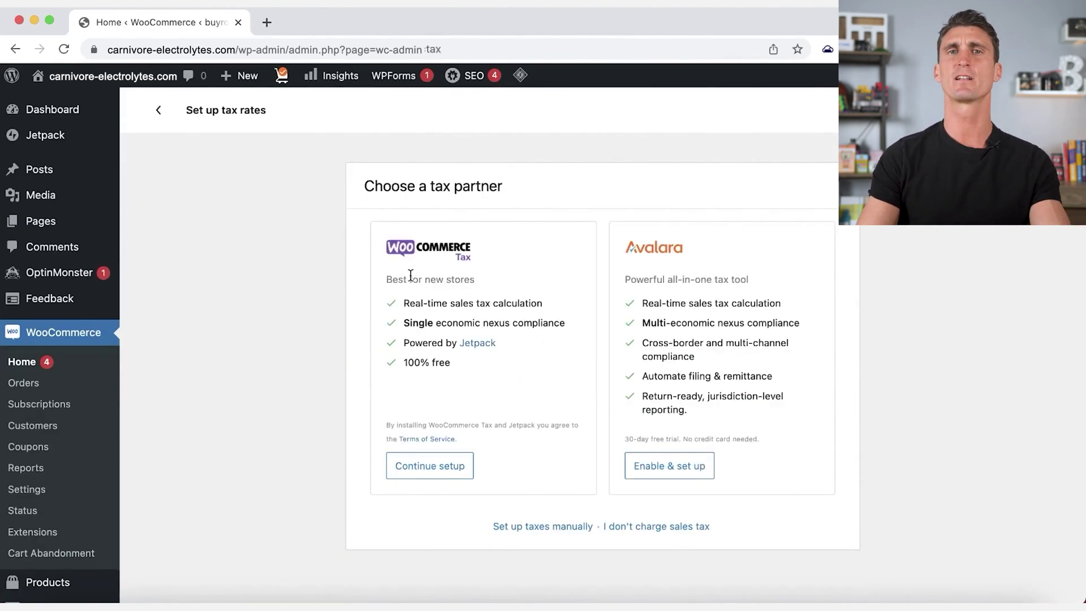
Step: Choose WooCommerce Tax and accept automatic sales tax calculation
click(416, 466)
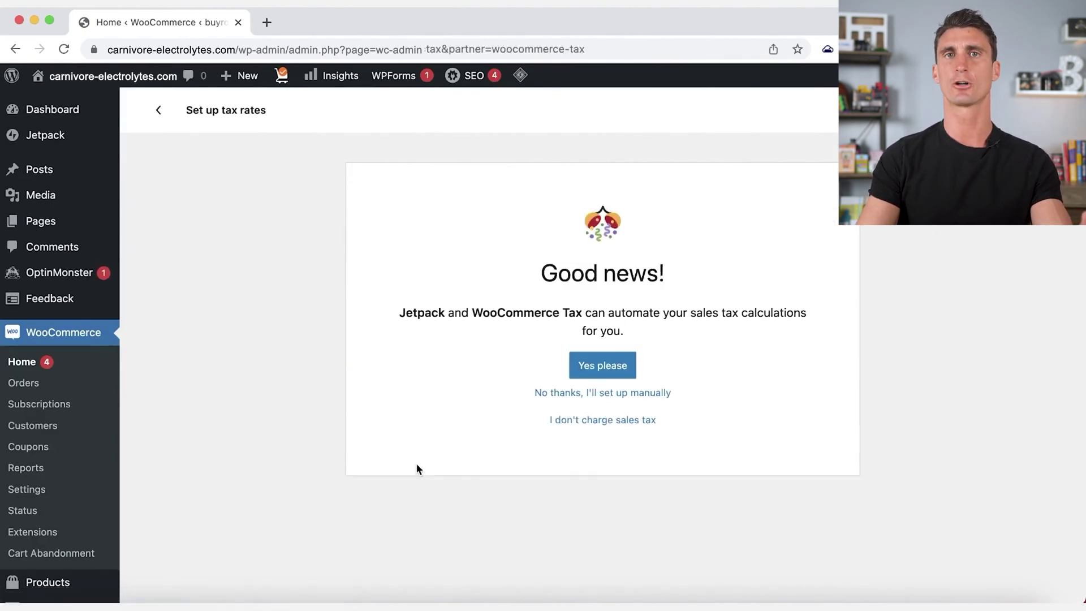
click(594, 365)
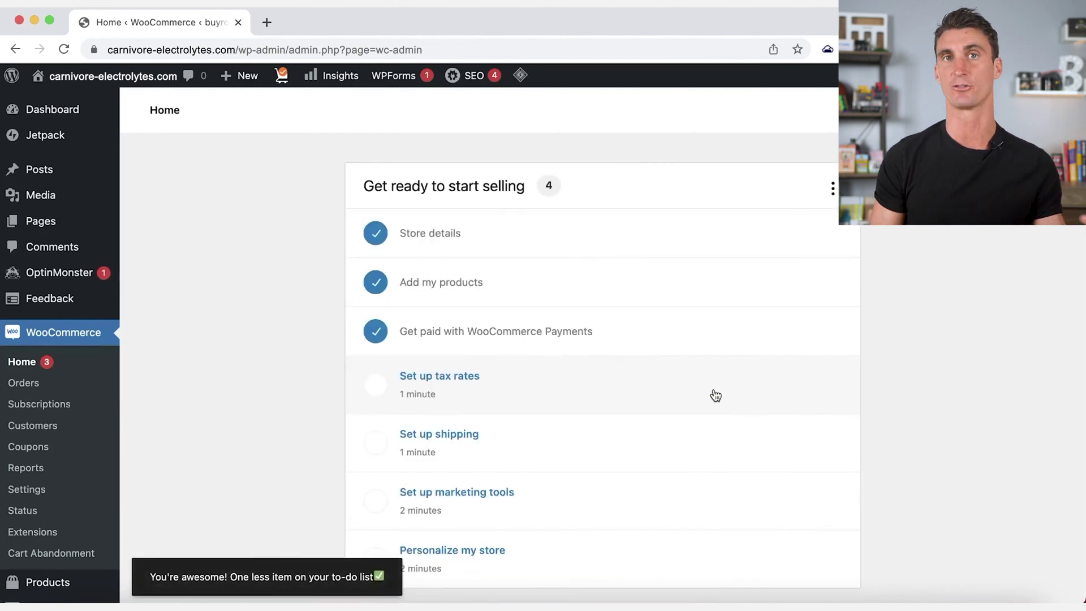
scroll(712, 395, down, 1)
Step: Set shipping to $2.95 for the United States and $19.95 for the rest of the world
click(453, 406)
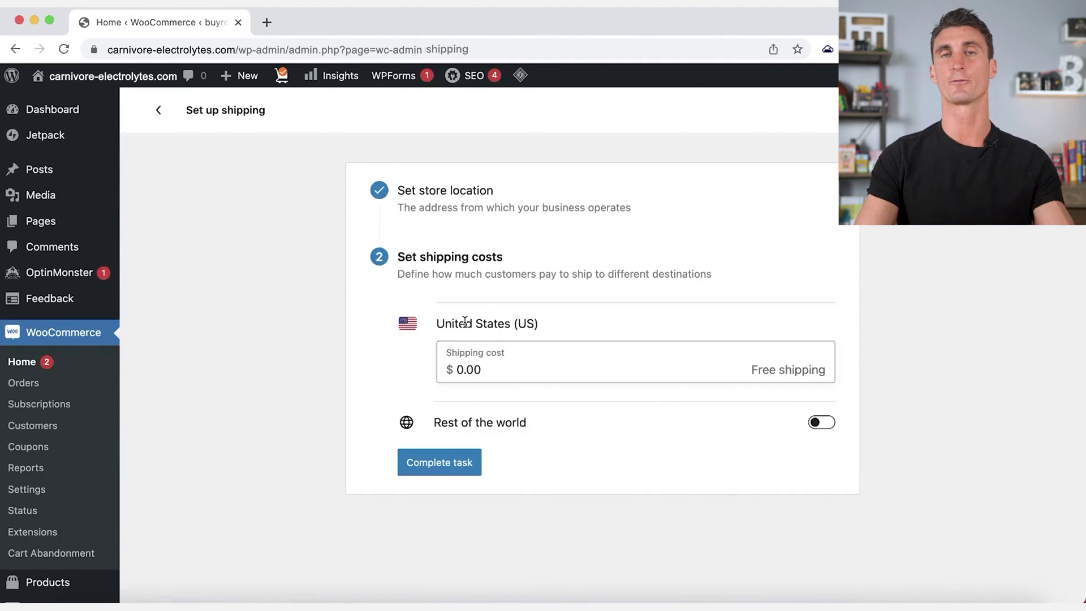
click(462, 369)
text(2)
drag(470, 371, 509, 373)
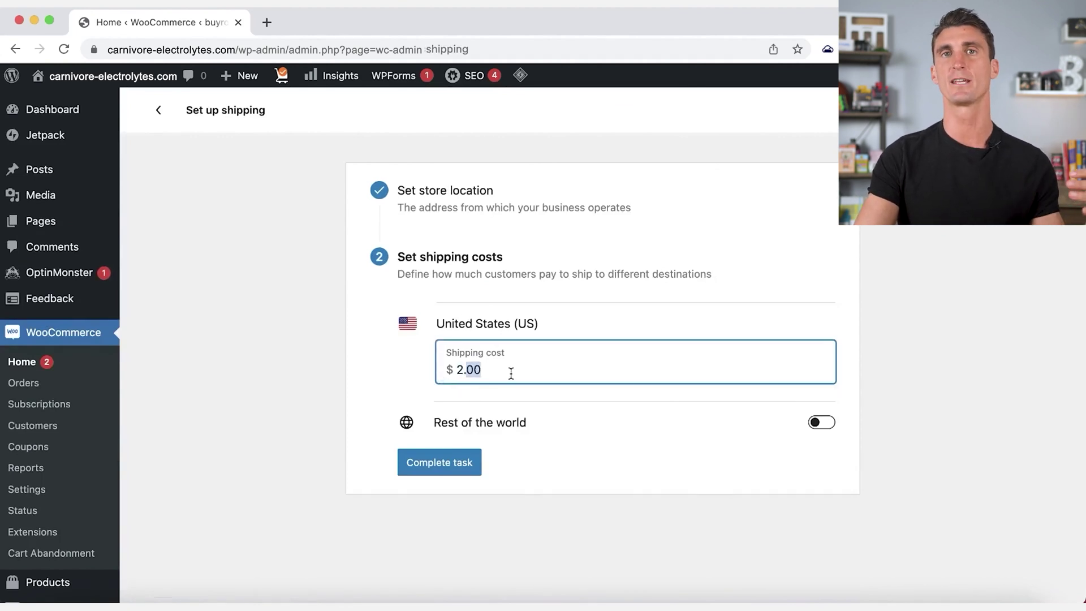
text(95)
click(822, 422)
click(525, 469)
double_click(525, 468)
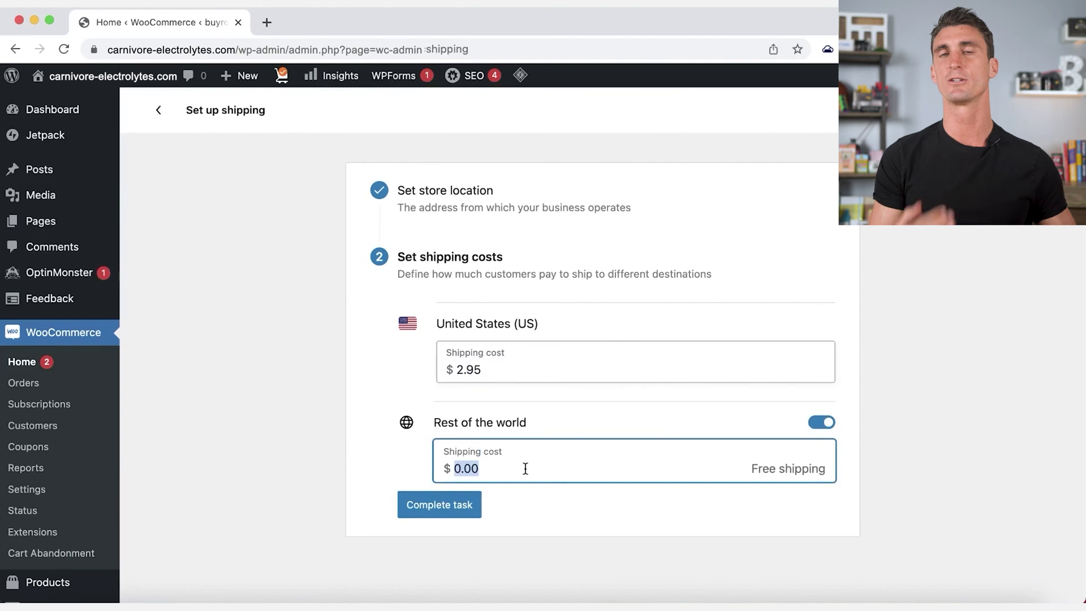
text(19.95)
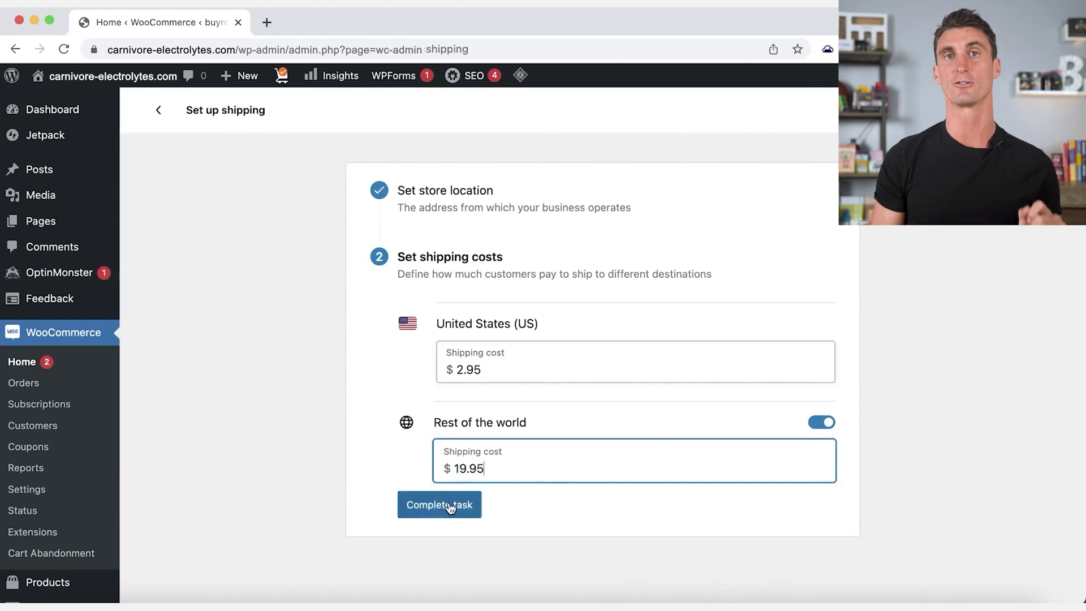
click(450, 507)
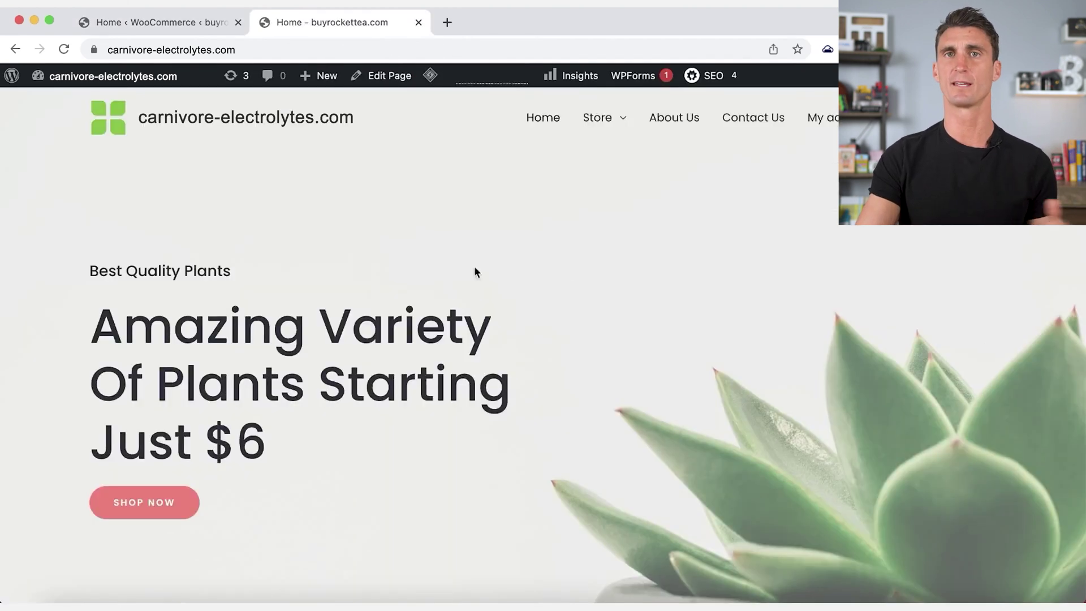
scroll(288, 438, down, 5)
scroll(287, 438, down, 10)
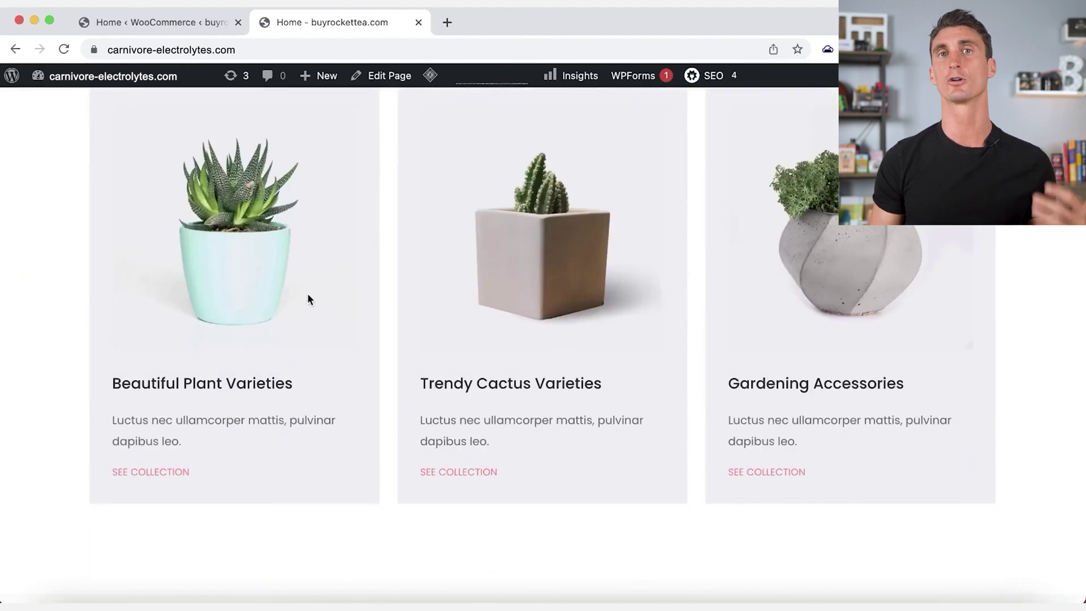
scroll(308, 295, down, 10)
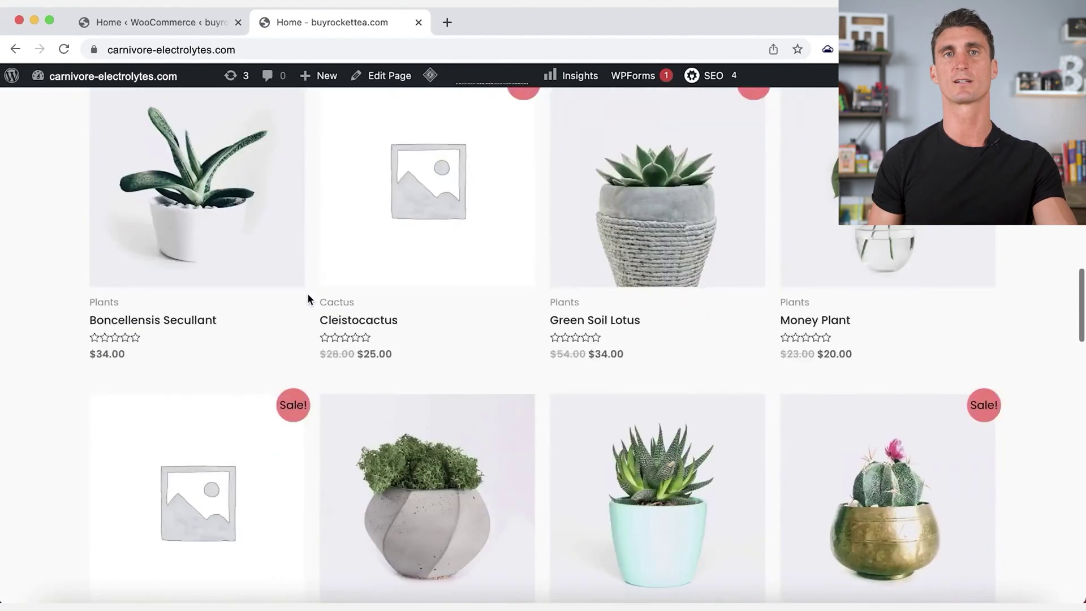
scroll(308, 299, down, 6)
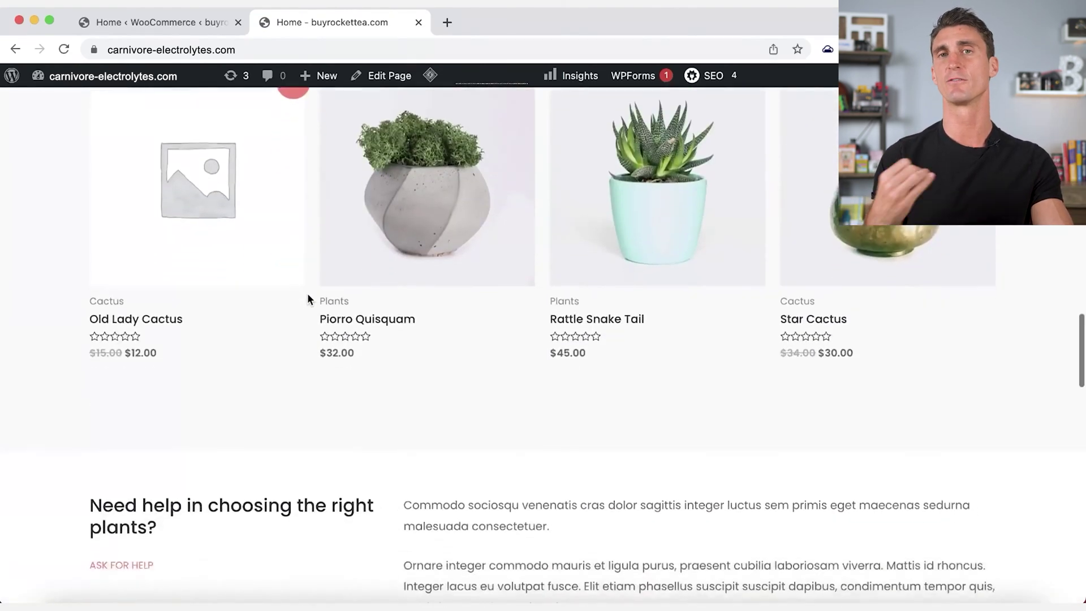
scroll(307, 298, up, 6)
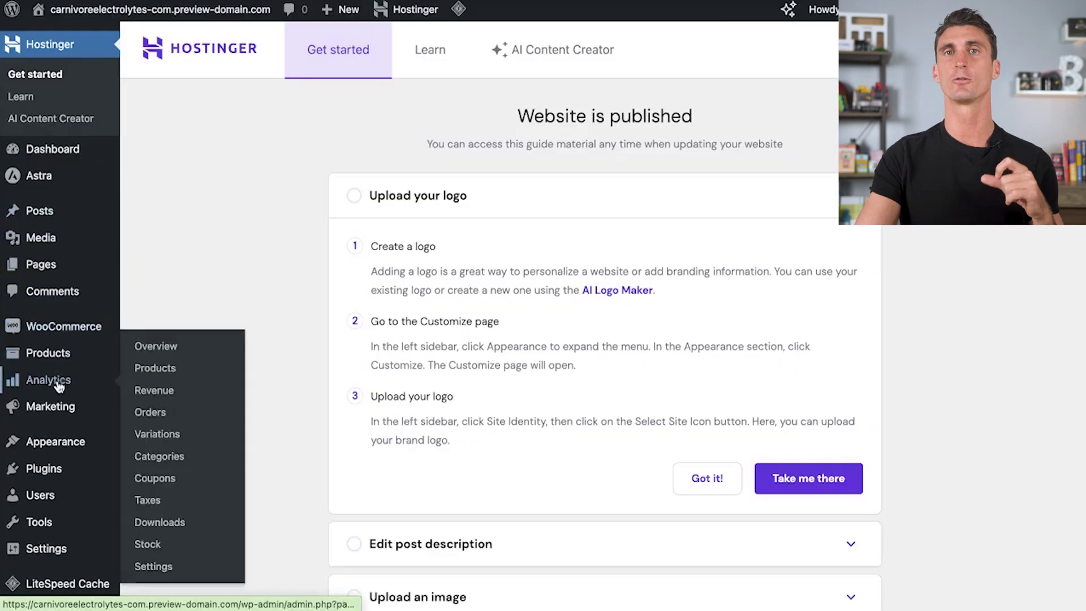
Step: Go to Appearance > Customize in the admin sidebar for the Astra theme
mouse_move(53, 449)
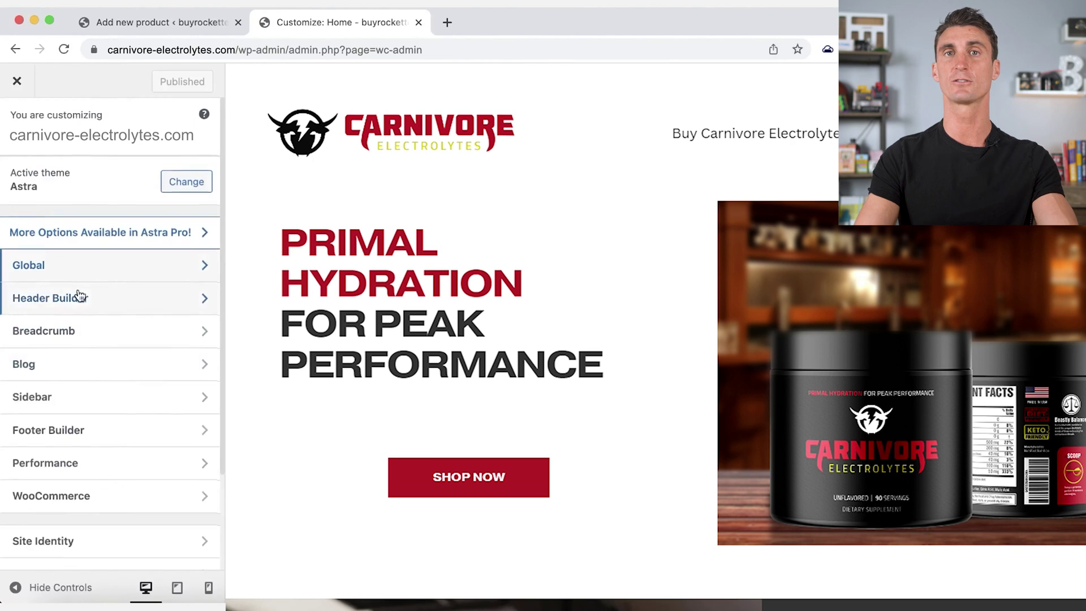
scroll(80, 294, down, 2)
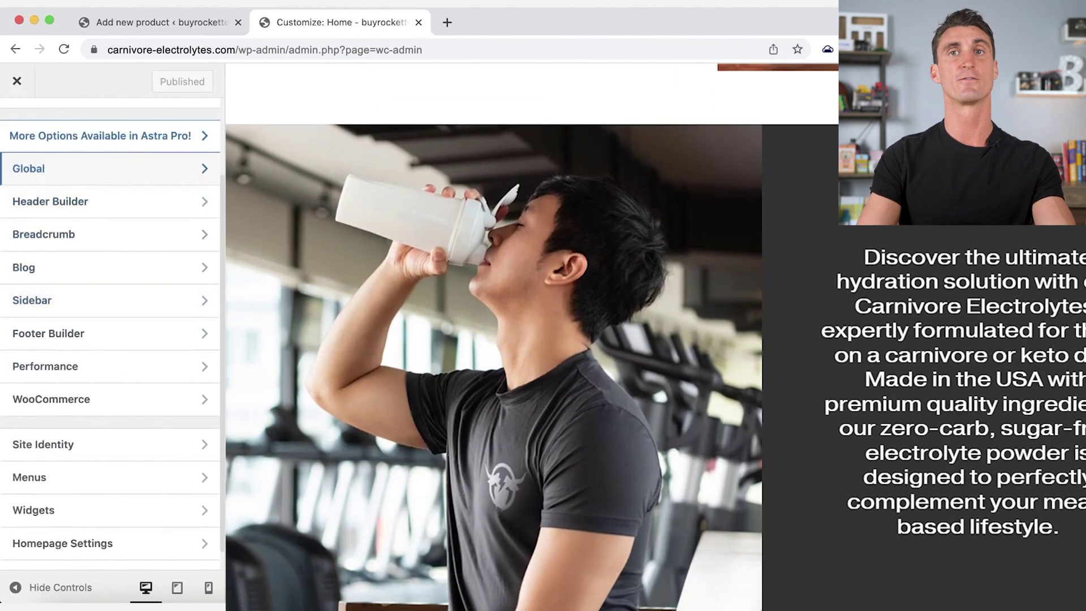
Step: Go to Global > Typography in the Customizer to show font presets and Body and Heading fonts
scroll(121, 295, up, 2)
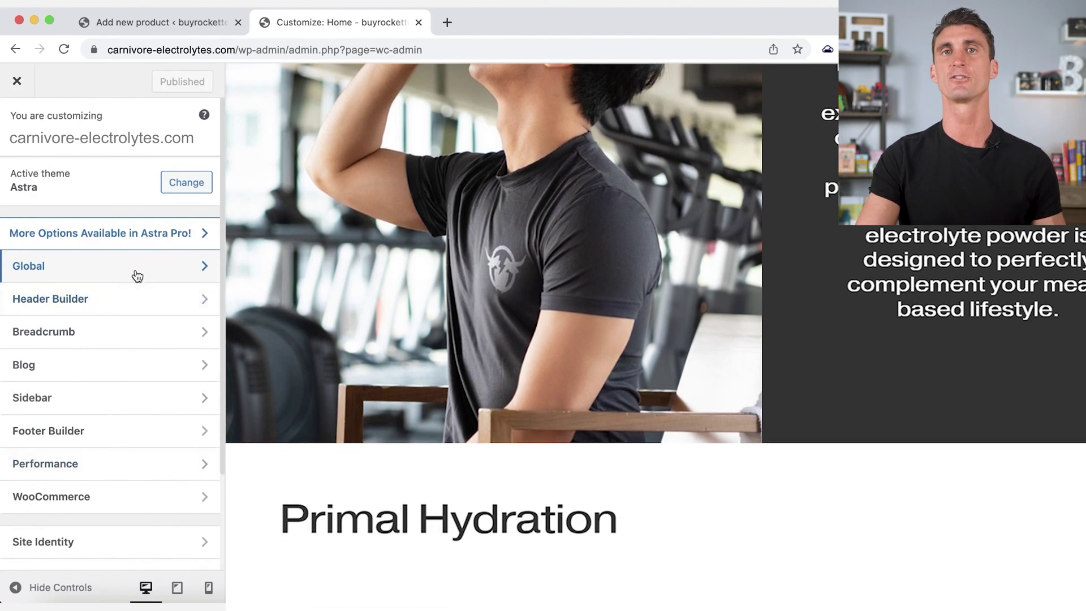
click(135, 274)
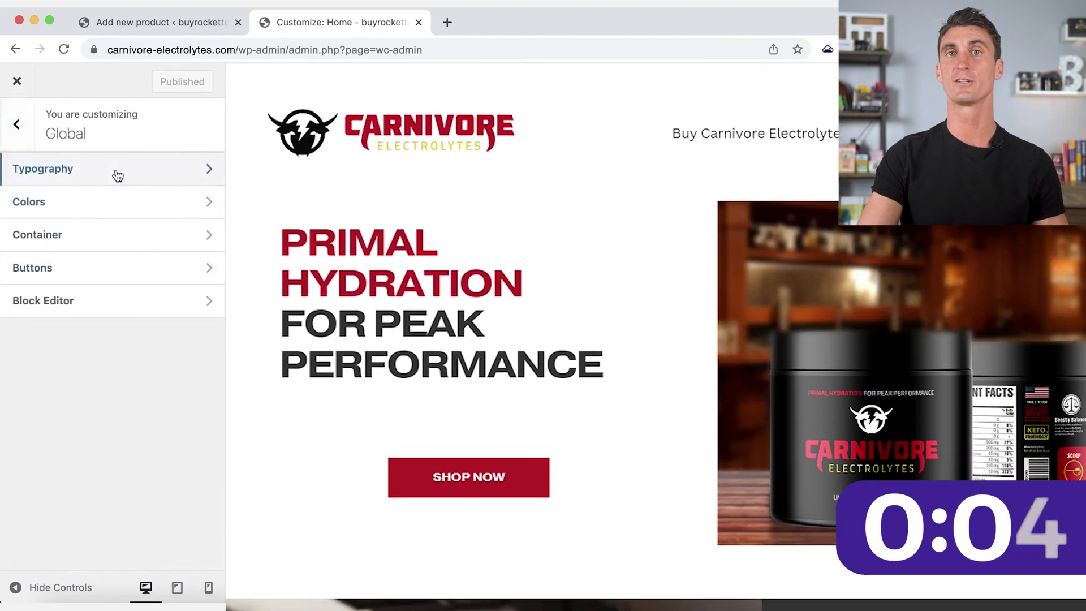
click(116, 172)
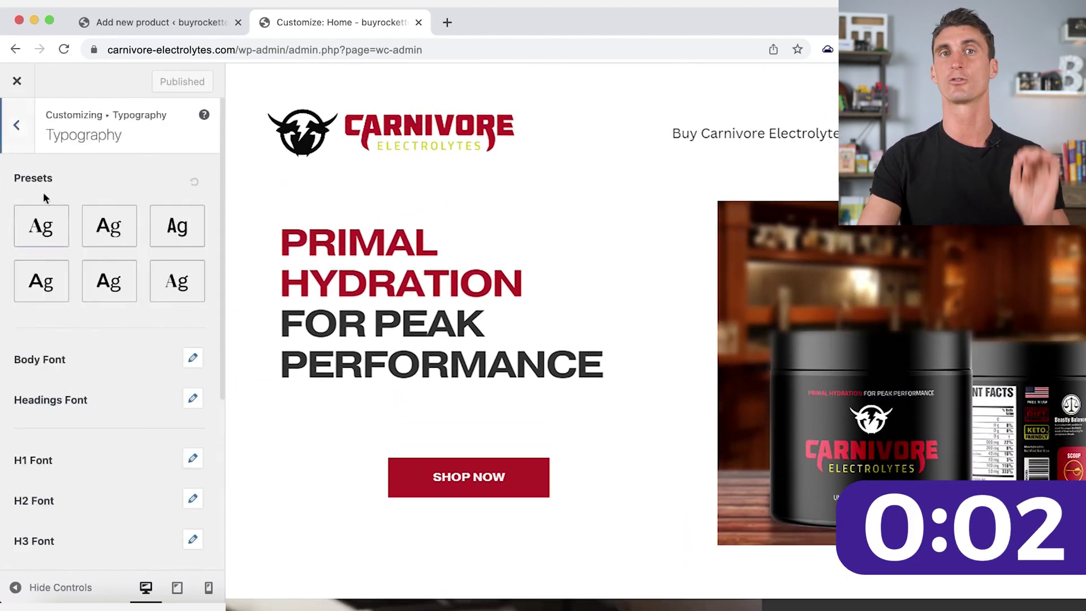